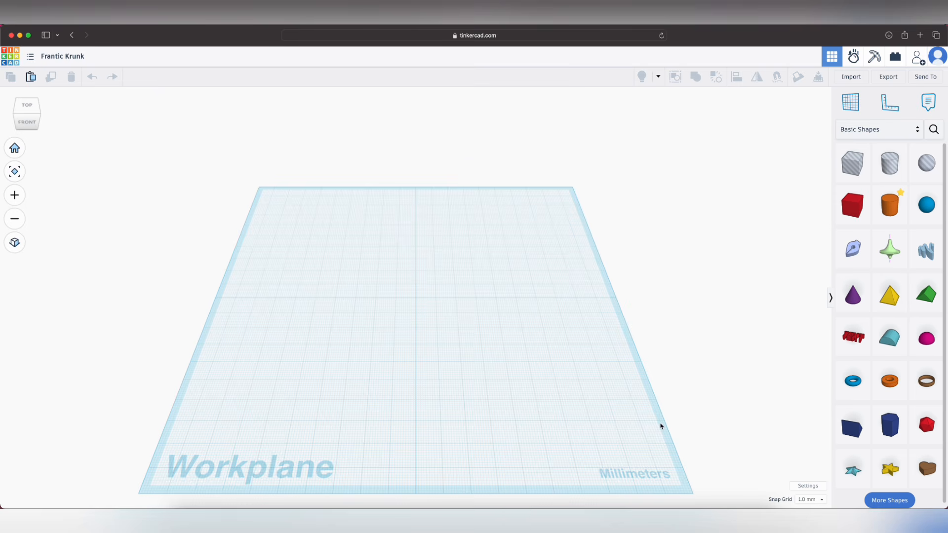
- Rename the design as "Giant Letter Beads"
{"action": "left_click", "coordinate": [62, 56]}
{"action": "type", "text": "Giant Letter Beads"}
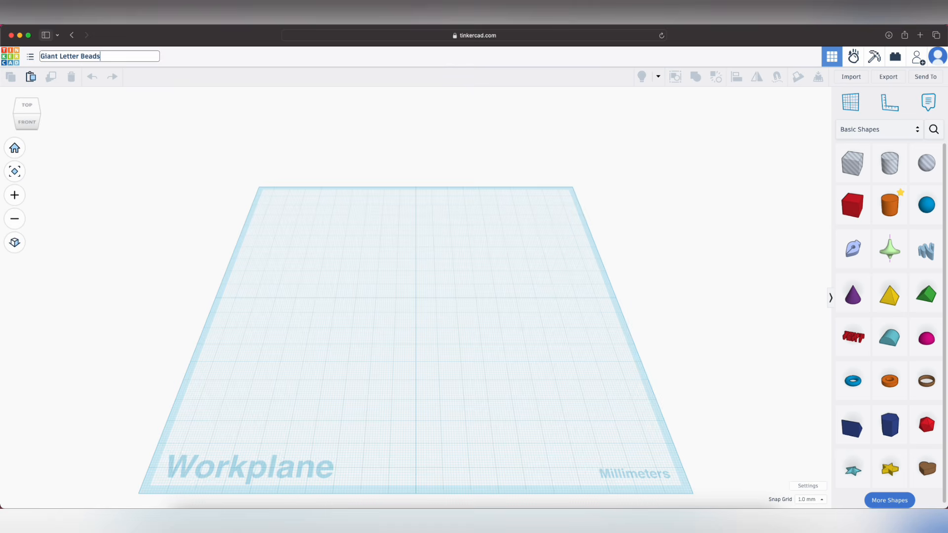
{"action": "left_click", "coordinate": [249, 199]}
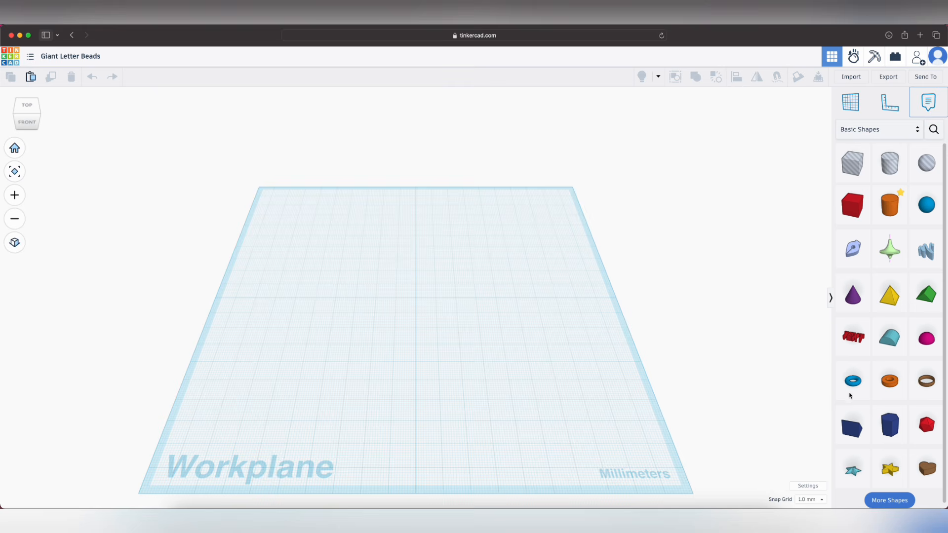
- Set the workplane to 500 mm wide and 500 mm long in the workspace settings
{"action": "left_click", "coordinate": [808, 486]}
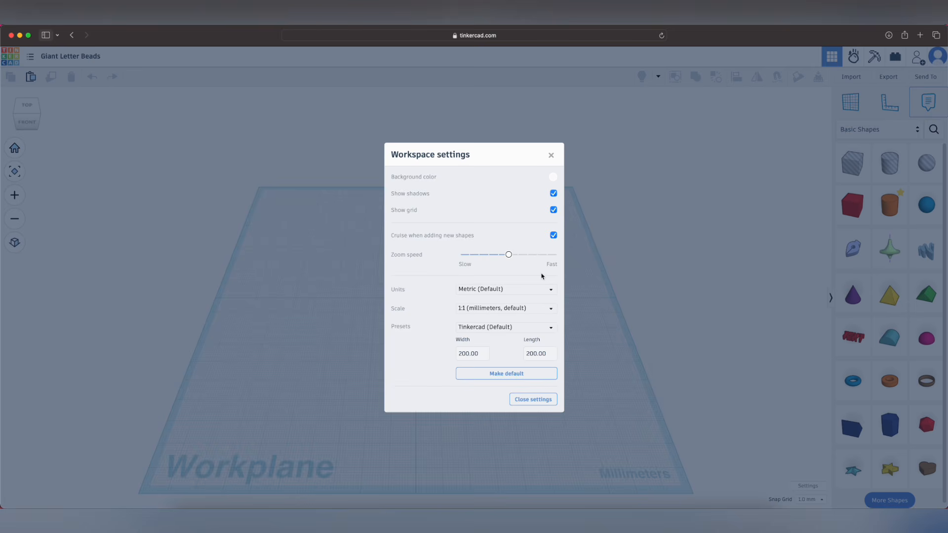
{"action": "left_click", "coordinate": [479, 355]}
{"action": "type", "text": "500"}
{"action": "left_click", "coordinate": [526, 355]}
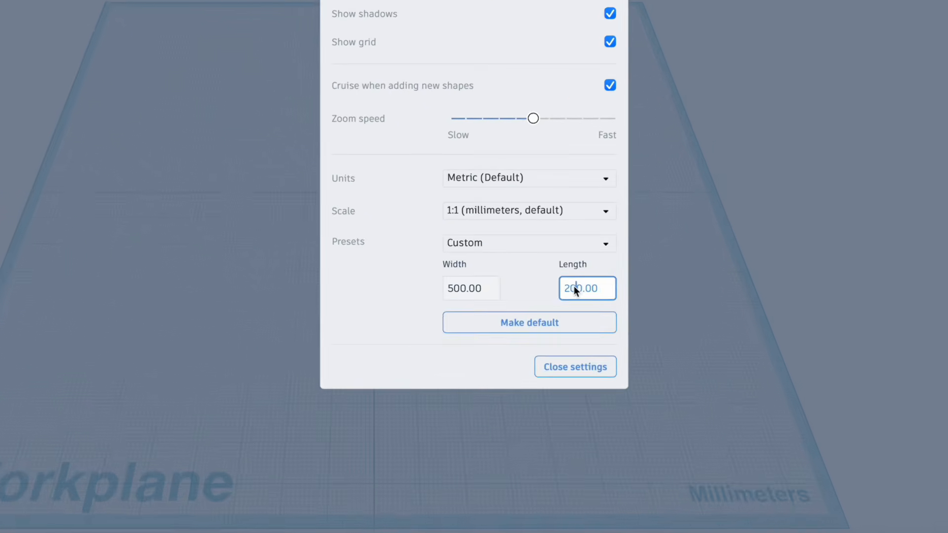
{"action": "type", "text": "500"}
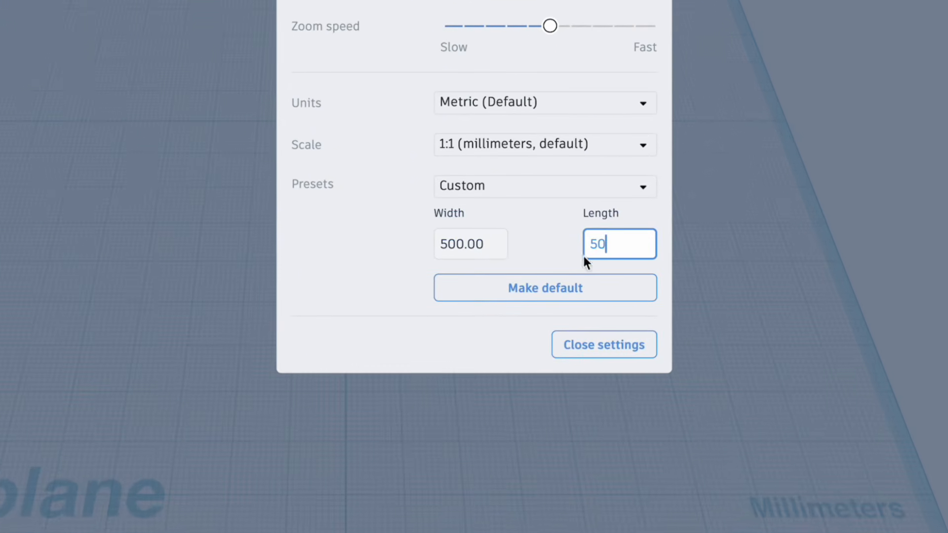
{"action": "left_click", "coordinate": [378, 255]}
{"action": "left_click", "coordinate": [523, 292]}
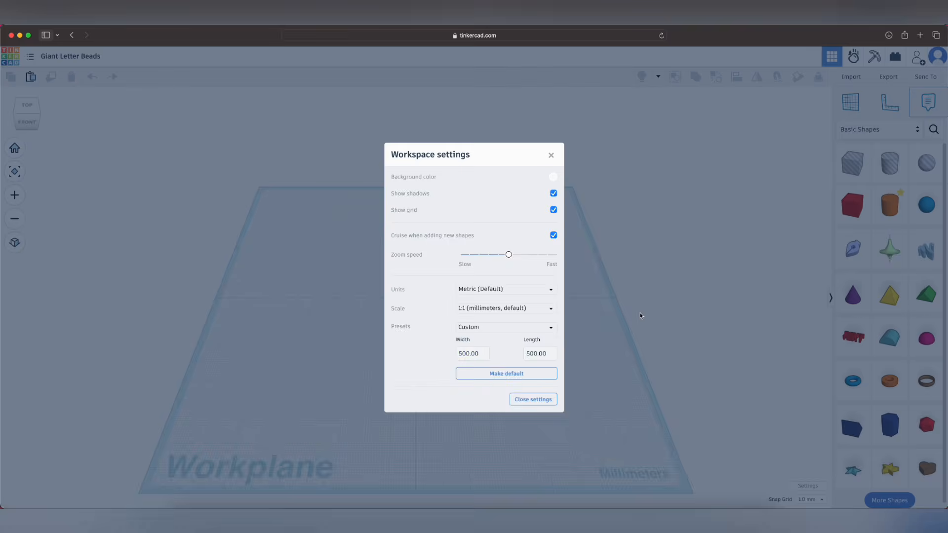
{"action": "left_click", "coordinate": [640, 316]}
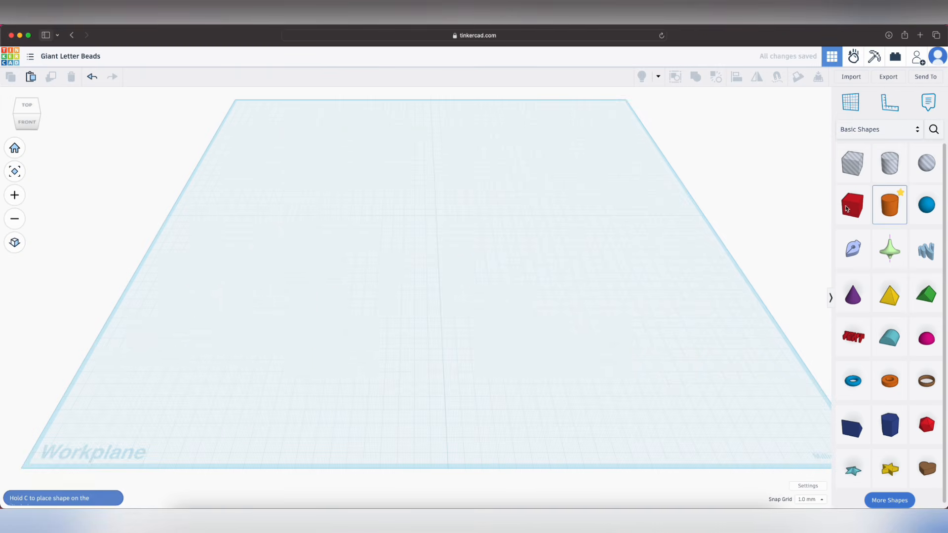
- Place a solid orange cylinder at the centre of the workplane
{"action": "left_click", "coordinate": [436, 214]}
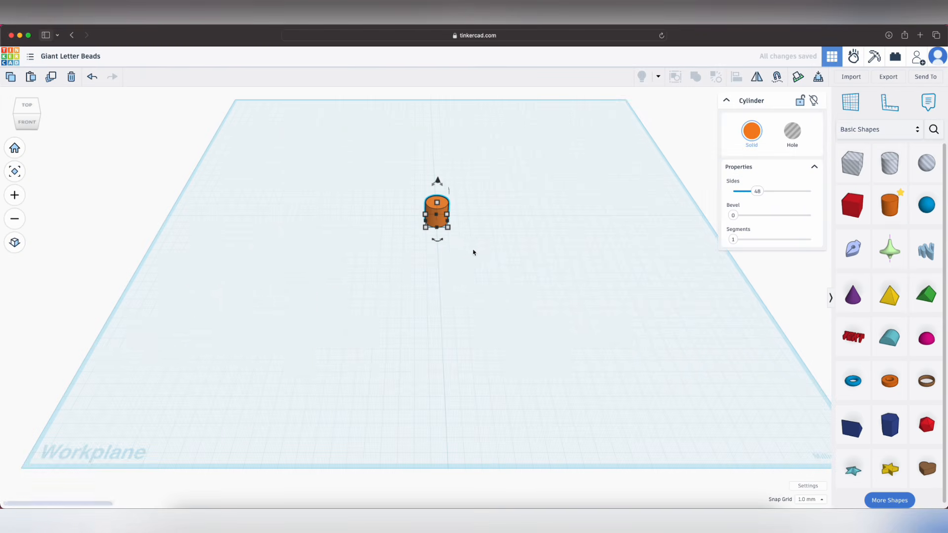
{"action": "scroll", "coordinate": [470, 200], "scroll_direction": "up", "scroll_amount": 10}
{"action": "scroll", "coordinate": [419, 289], "scroll_direction": "up", "scroll_amount": 1}
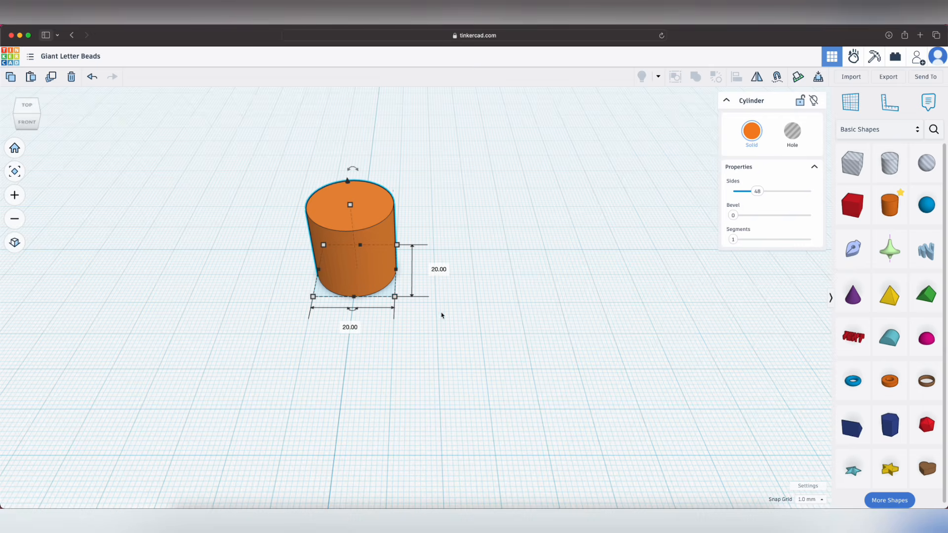
- Change the workspace units from metric to Imperial
{"action": "left_click", "coordinate": [808, 486]}
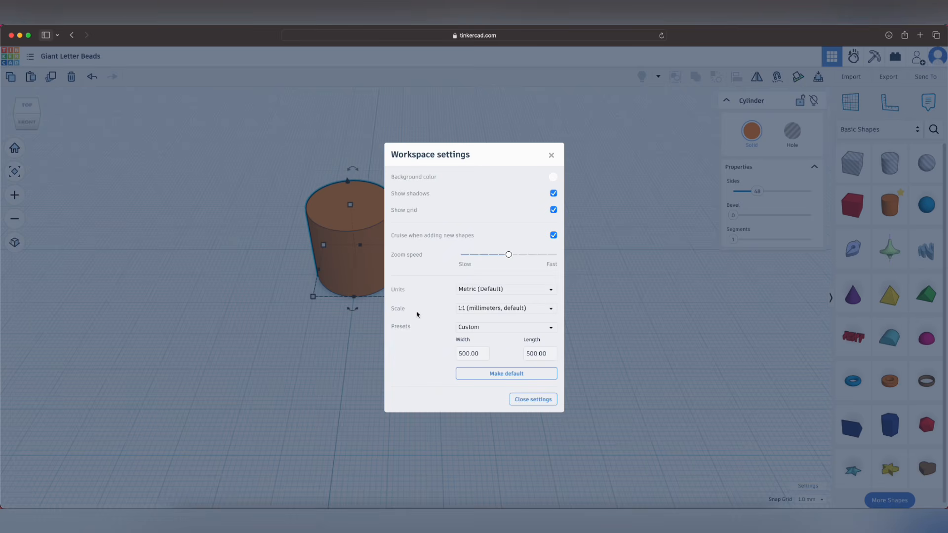
{"action": "left_click", "coordinate": [513, 290]}
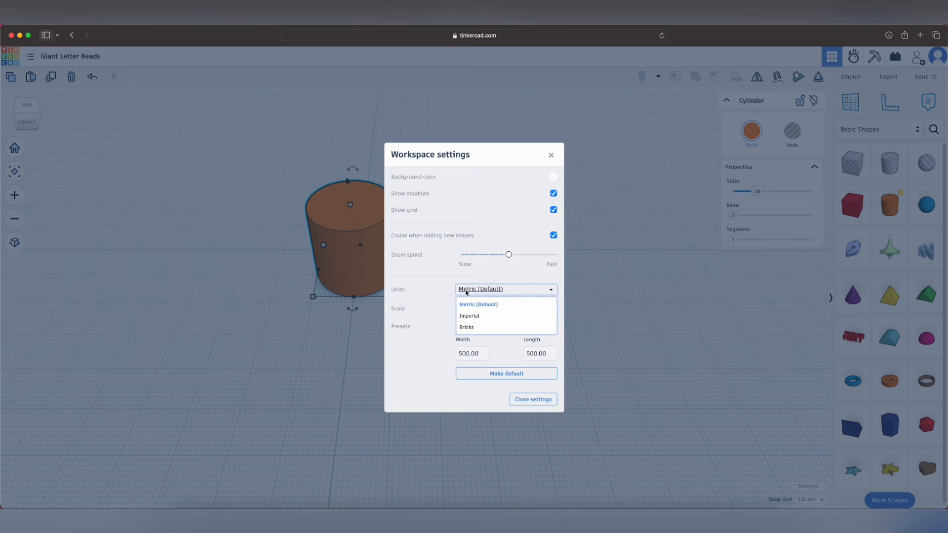
{"action": "left_click", "coordinate": [469, 316]}
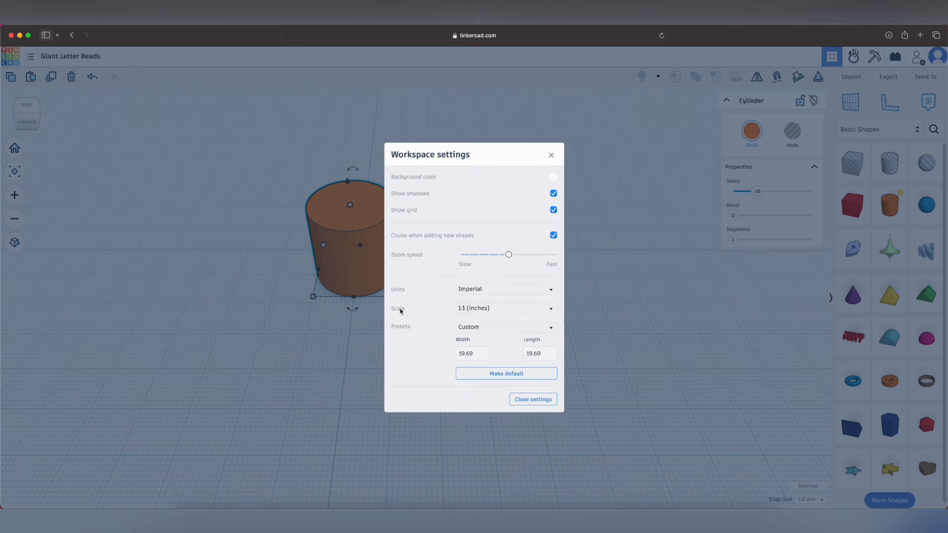
{"action": "left_click", "coordinate": [712, 347]}
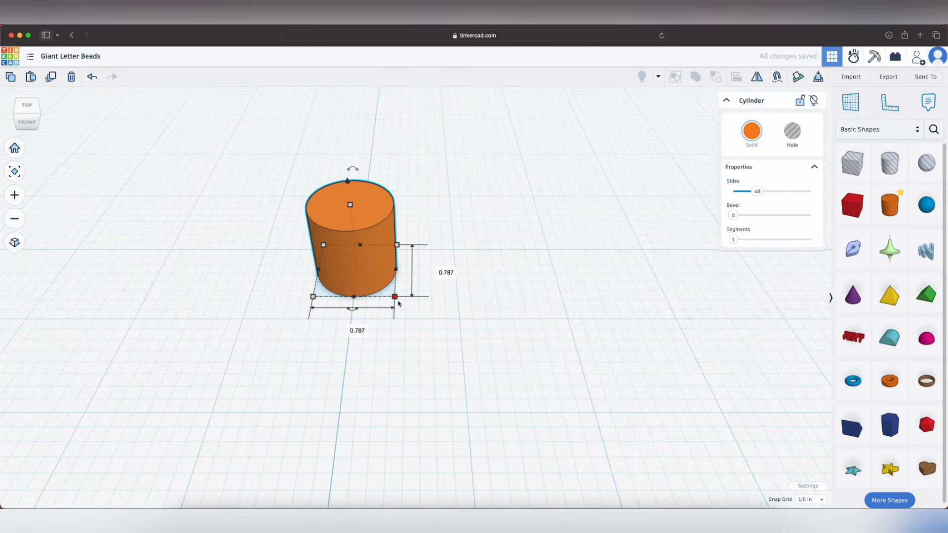
- Scale the cylinder uniformly to a size of 3 inches
{"action": "left_click_drag", "start_coordinate": [396, 302], "coordinate": [529, 407]}
{"action": "key", "text": "super+z"}
{"action": "left_click_drag", "start_coordinate": [395, 296], "coordinate": [493, 368]}
{"action": "left_click", "coordinate": [533, 301]}
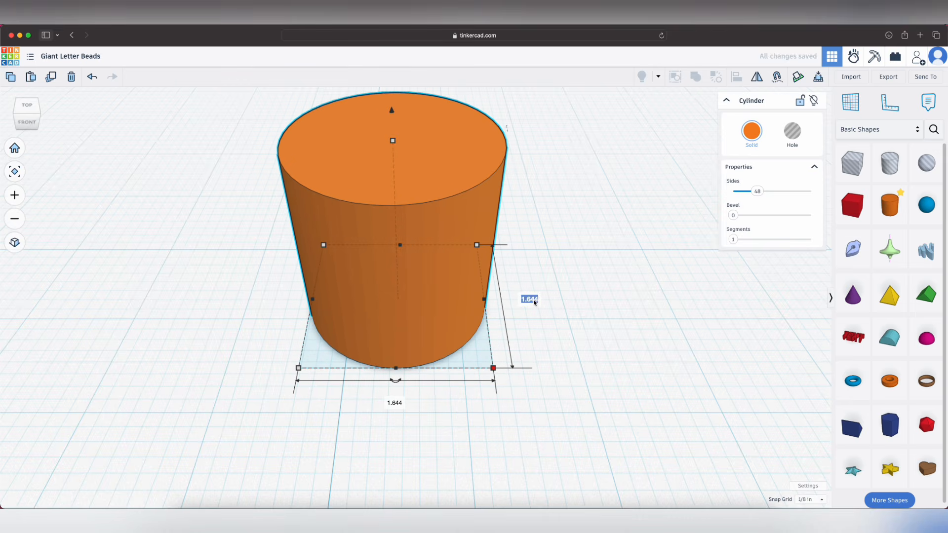
{"action": "type", "text": "3"}
{"action": "key", "text": "shift+Return"}
{"action": "scroll", "coordinate": [439, 405], "scroll_direction": "down", "scroll_amount": 5}
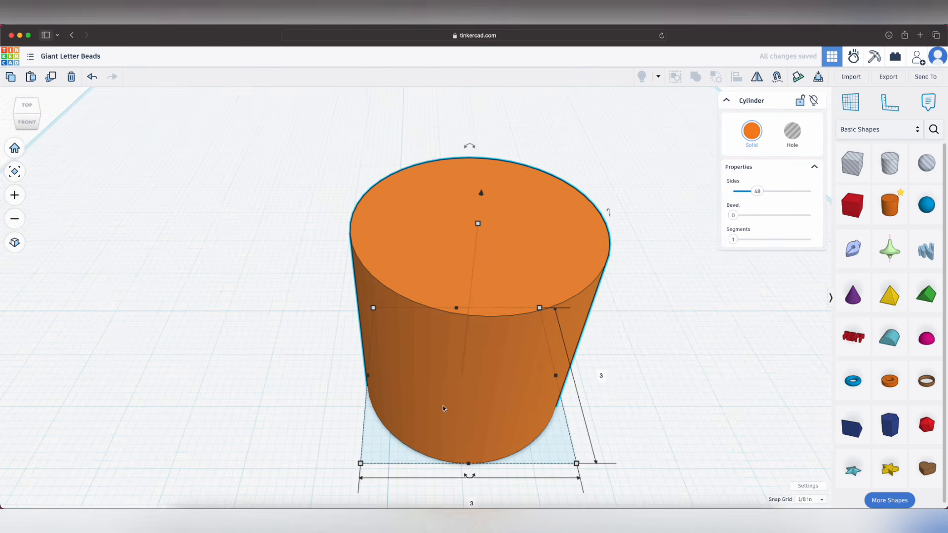
{"action": "left_click", "coordinate": [647, 407]}
- Set the cylinder's width and length to 4 inches each
{"action": "right_click_drag", "start_coordinate": [647, 406], "coordinate": [637, 380]}
{"action": "scroll", "coordinate": [652, 381], "scroll_direction": "down", "scroll_amount": 2}
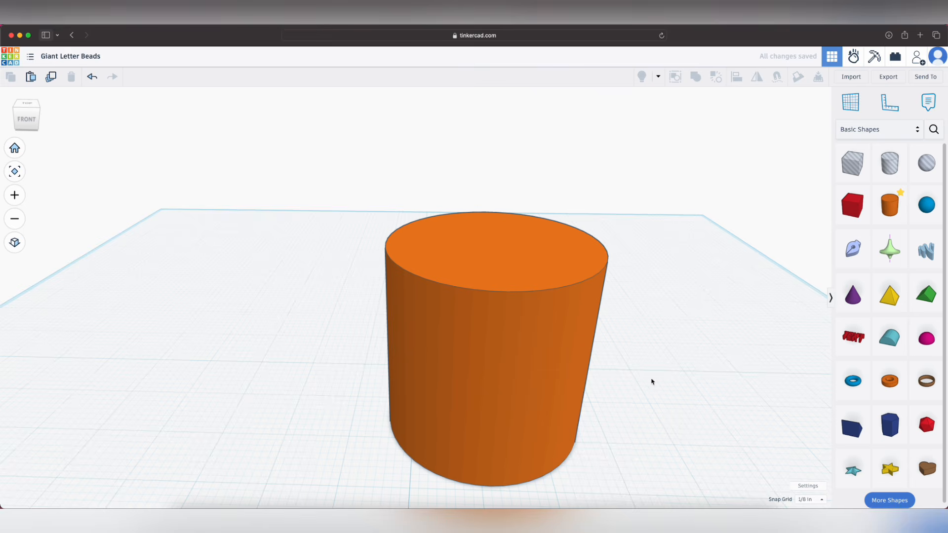
{"action": "middle_click_drag", "start_coordinate": [690, 387], "coordinate": [573, 339]}
{"action": "middle_click_drag", "start_coordinate": [573, 340], "coordinate": [543, 237]}
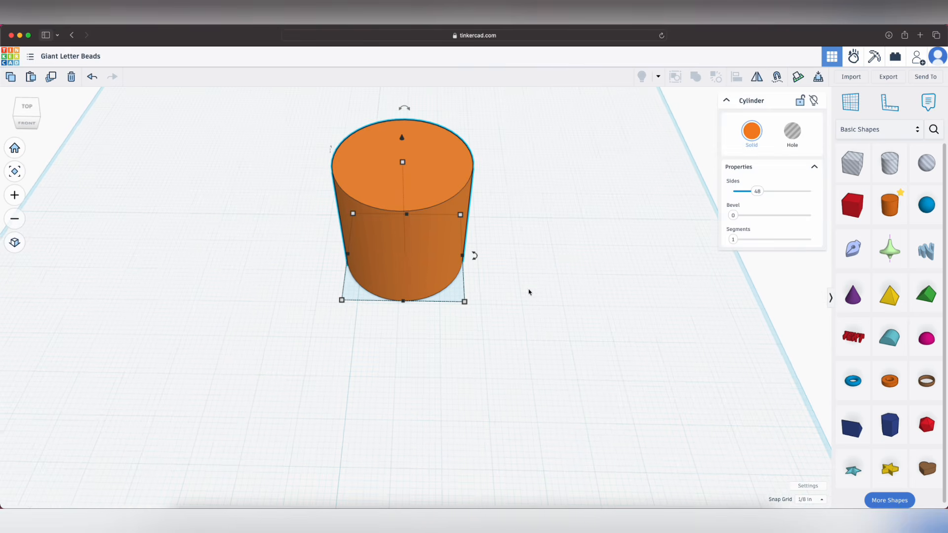
{"action": "left_click", "coordinate": [466, 301]}
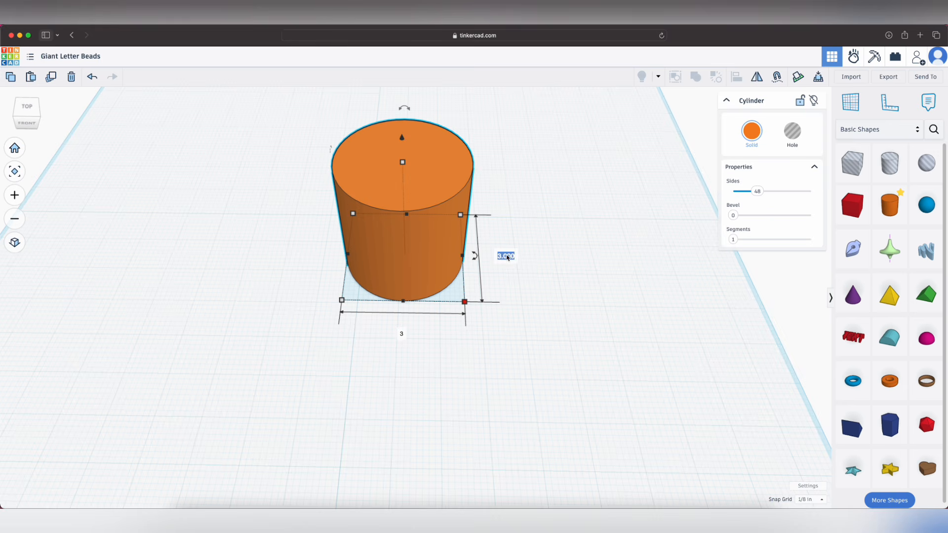
{"action": "left_click", "coordinate": [404, 337]}
{"action": "type", "text": "4"}
{"action": "key", "text": "Tab"}
{"action": "key", "text": "Return"}
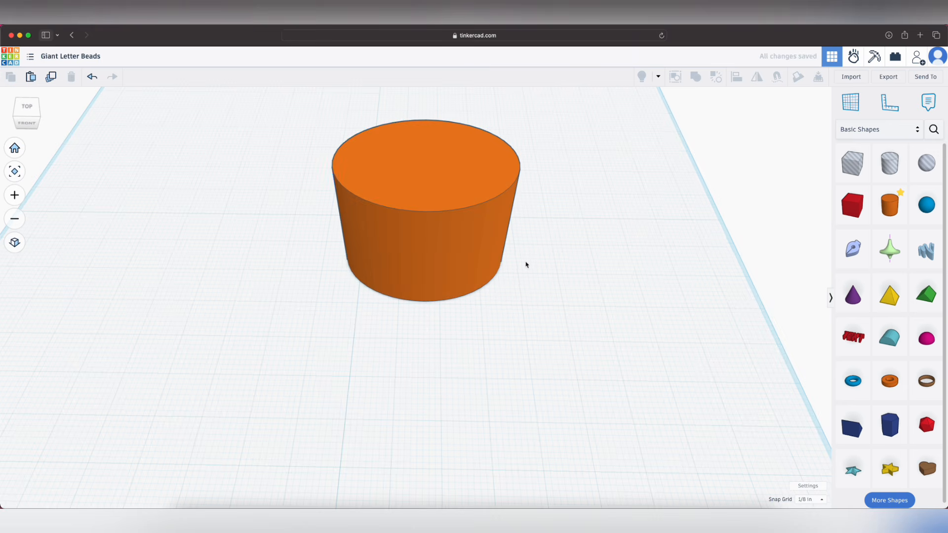
{"action": "left_click", "coordinate": [506, 302]}
{"action": "left_click", "coordinate": [544, 257]}
{"action": "type", "text": "4"}
{"action": "key", "text": "Return"}
- Reduce the cylinder's height to turn it into a shallow disc
{"action": "right_click_drag", "start_coordinate": [537, 353], "coordinate": [539, 282]}
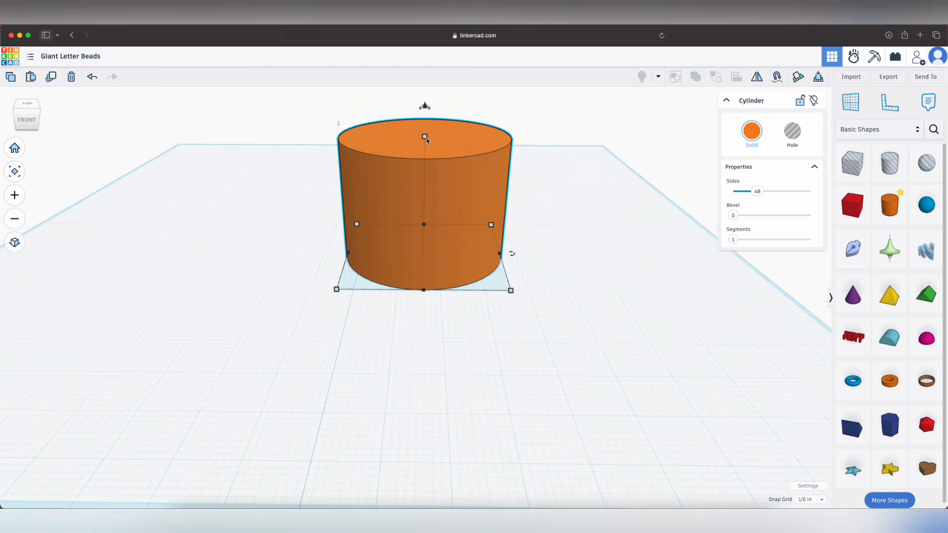
{"action": "left_click", "coordinate": [472, 202]}
{"action": "type", "text": "1"}
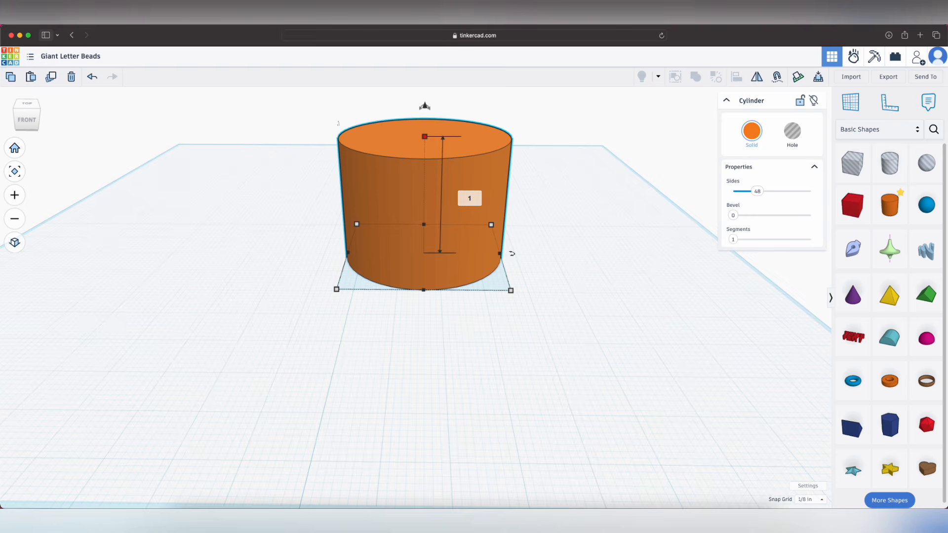
{"action": "key", "text": "Return"}
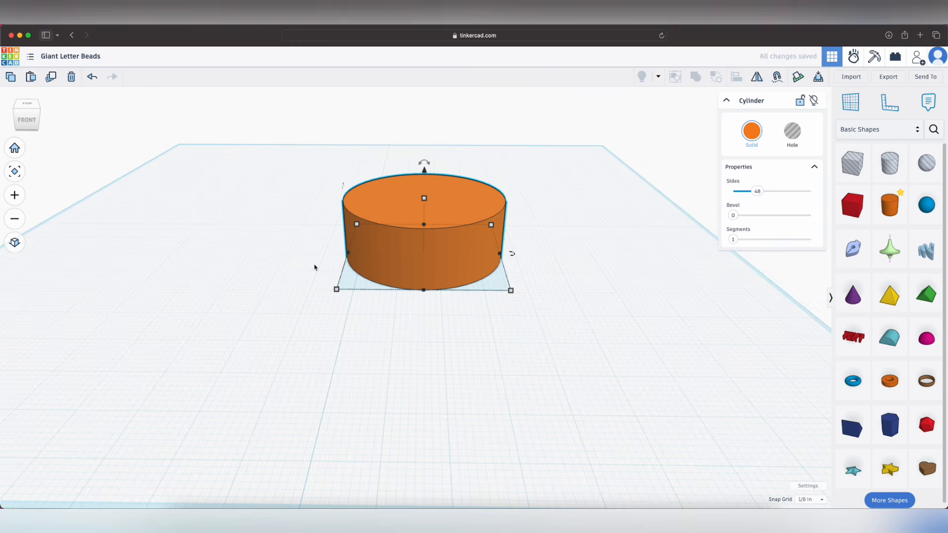
{"action": "left_click", "coordinate": [548, 273]}
- Increase the disc's number of sides to 128 to smooth its round edge
{"action": "right_click_drag", "start_coordinate": [548, 267], "coordinate": [441, 263]}
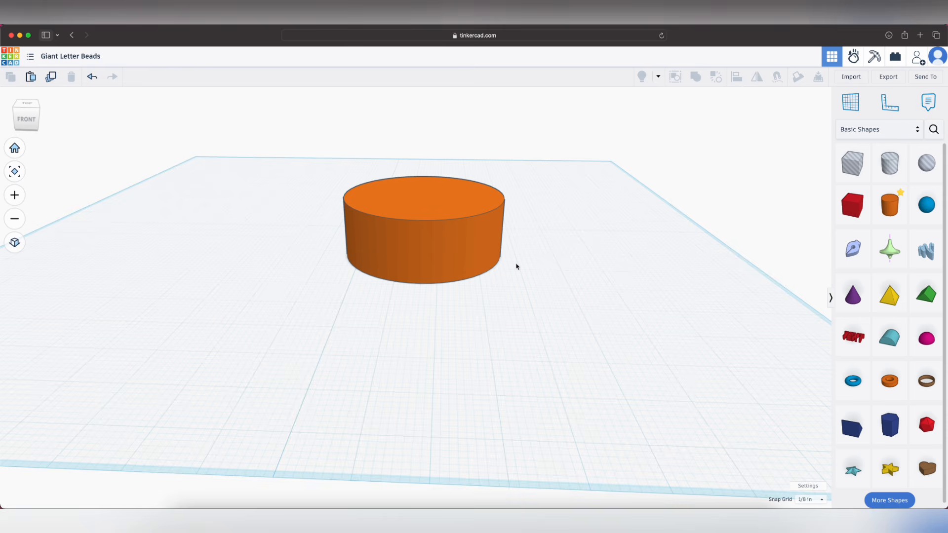
{"action": "right_click_drag", "start_coordinate": [554, 260], "coordinate": [573, 328]}
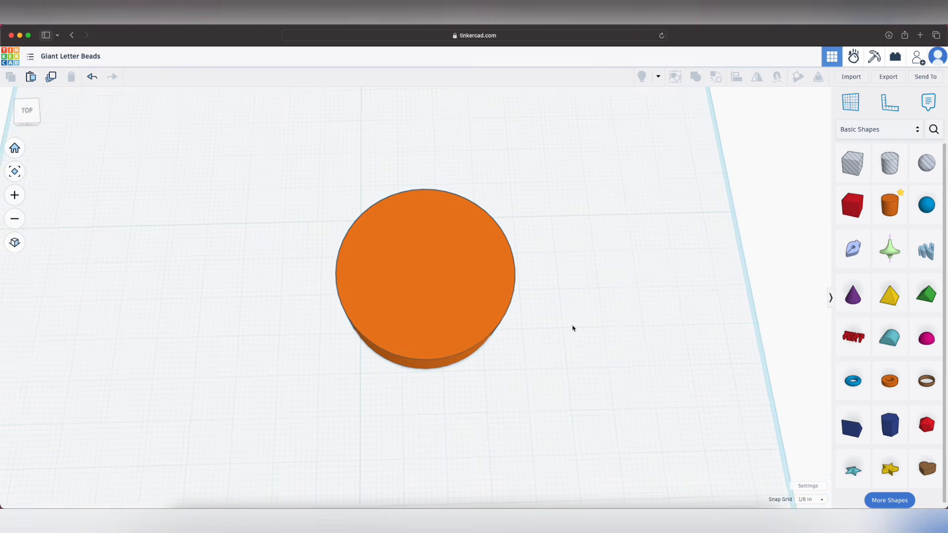
{"action": "left_click", "coordinate": [498, 328]}
{"action": "right_click_drag", "start_coordinate": [604, 298], "coordinate": [590, 221]}
{"action": "scroll", "coordinate": [442, 262], "scroll_direction": "up", "scroll_amount": 5}
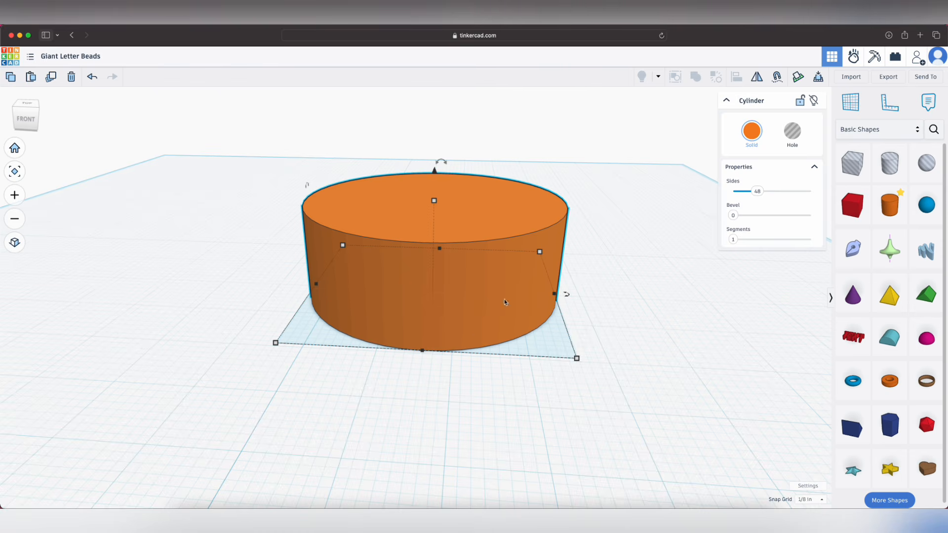
{"action": "mouse_move", "coordinate": [733, 239]}
{"action": "left_mouse_down"}
{"action": "mouse_move", "coordinate": [820, 237]}
{"action": "mouse_move", "coordinate": [654, 250]}
{"action": "left_mouse_up"}
{"action": "mouse_move", "coordinate": [732, 216]}
{"action": "left_mouse_down"}
{"action": "mouse_move", "coordinate": [755, 214]}
{"action": "mouse_move", "coordinate": [649, 216]}
{"action": "left_mouse_up"}
{"action": "mouse_move", "coordinate": [749, 193]}
{"action": "left_mouse_down"}
{"action": "mouse_move", "coordinate": [851, 194]}
{"action": "mouse_move", "coordinate": [726, 191]}
{"action": "mouse_move", "coordinate": [822, 191]}
{"action": "mouse_move", "coordinate": [744, 186]}
{"action": "left_mouse_up"}
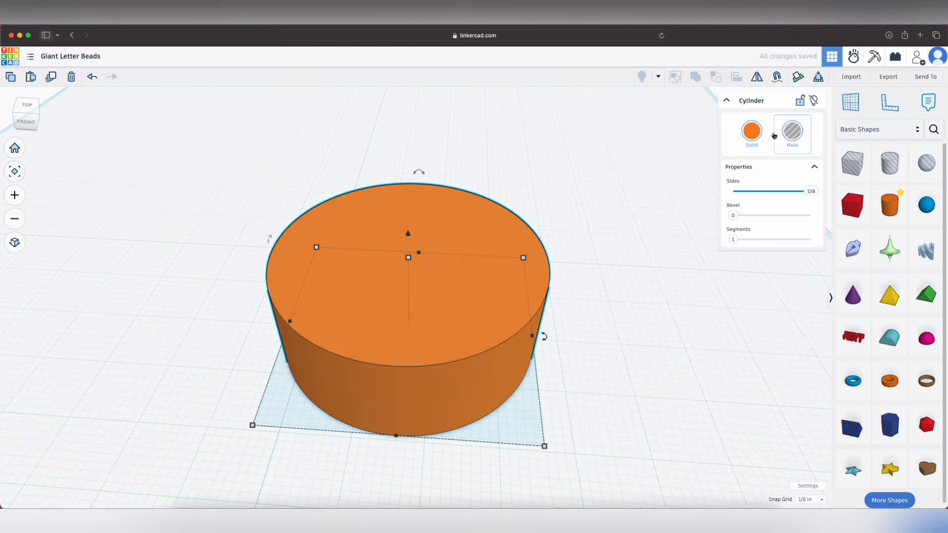
- Change the disc's solid colour to the white preset
{"action": "left_click", "coordinate": [759, 139]}
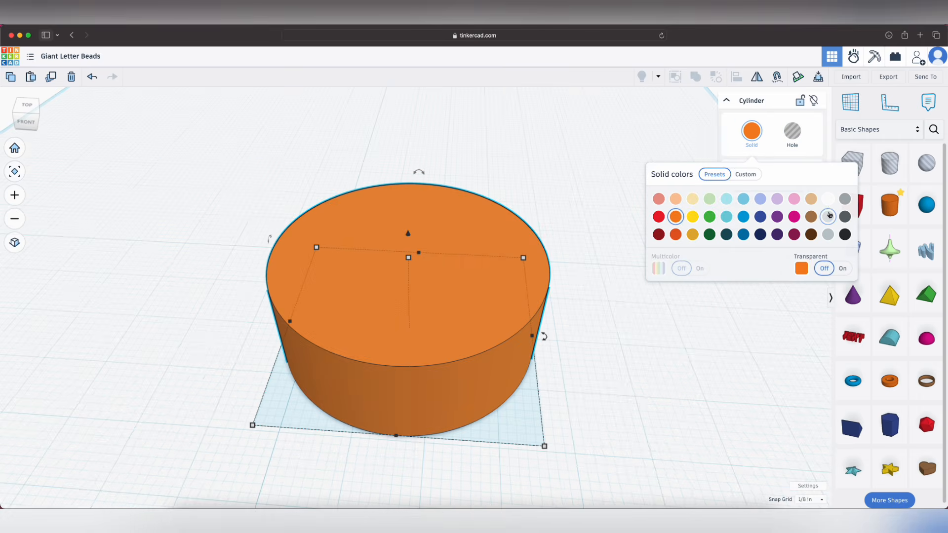
{"action": "left_click", "coordinate": [827, 199]}
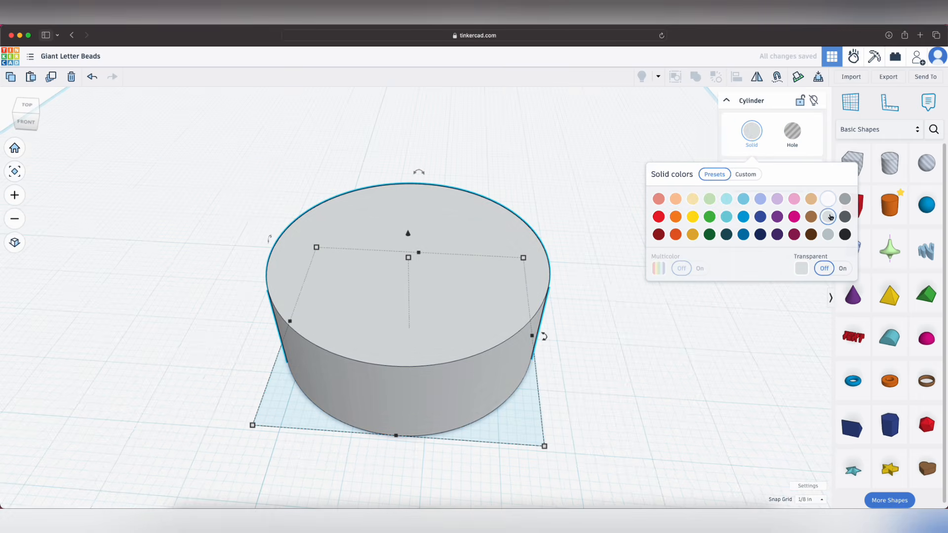
{"action": "right_click_drag", "start_coordinate": [624, 401], "coordinate": [637, 474]}
{"action": "left_click", "coordinate": [613, 392]}
- Add a hole cylinder, move it into the white disc, and stretch its height to about 2⅜ inches
{"action": "mouse_move", "coordinate": [659, 163]}
{"action": "right_mouse_down"}
{"action": "mouse_move", "coordinate": [667, 253]}
{"action": "mouse_move", "coordinate": [681, 214]}
{"action": "mouse_move", "coordinate": [693, 229]}
{"action": "mouse_move", "coordinate": [653, 234]}
{"action": "right_mouse_up"}
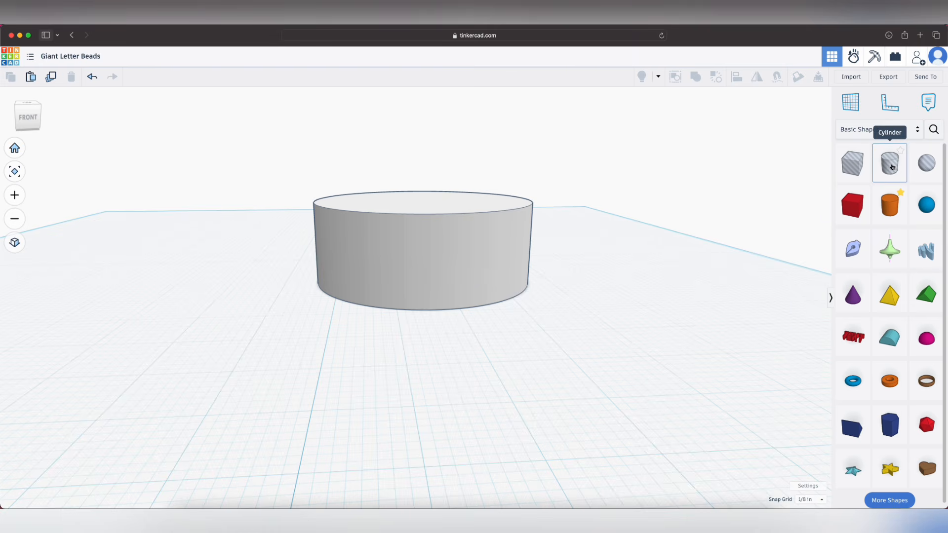
{"action": "left_click_drag", "start_coordinate": [892, 167], "coordinate": [603, 289]}
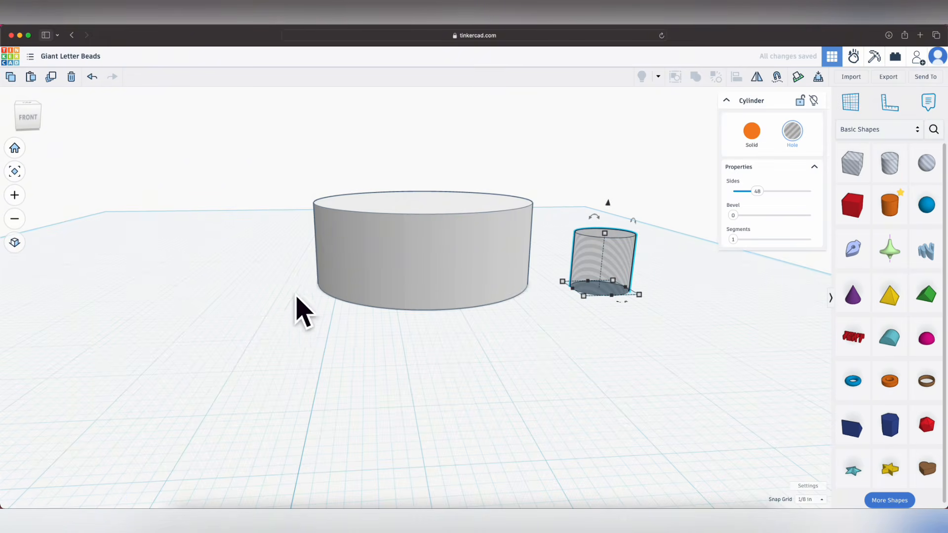
{"action": "right_click_drag", "start_coordinate": [423, 328], "coordinate": [472, 329]}
{"action": "left_click_drag", "start_coordinate": [580, 256], "coordinate": [408, 237]}
{"action": "left_click_drag", "start_coordinate": [406, 241], "coordinate": [405, 146]}
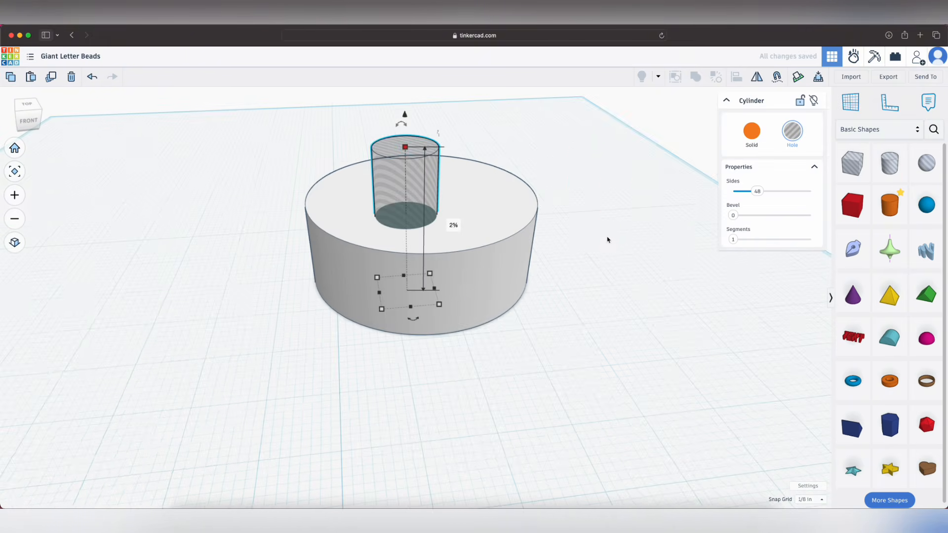
- Rotate the hole cylinder onto its side so it lies horizontally within the white disc
{"action": "right_click_drag", "start_coordinate": [608, 240], "coordinate": [614, 165]}
{"action": "left_click", "coordinate": [27, 115]}
{"action": "right_click_drag", "start_coordinate": [487, 215], "coordinate": [557, 237]}
{"action": "left_click", "coordinate": [19, 118]}
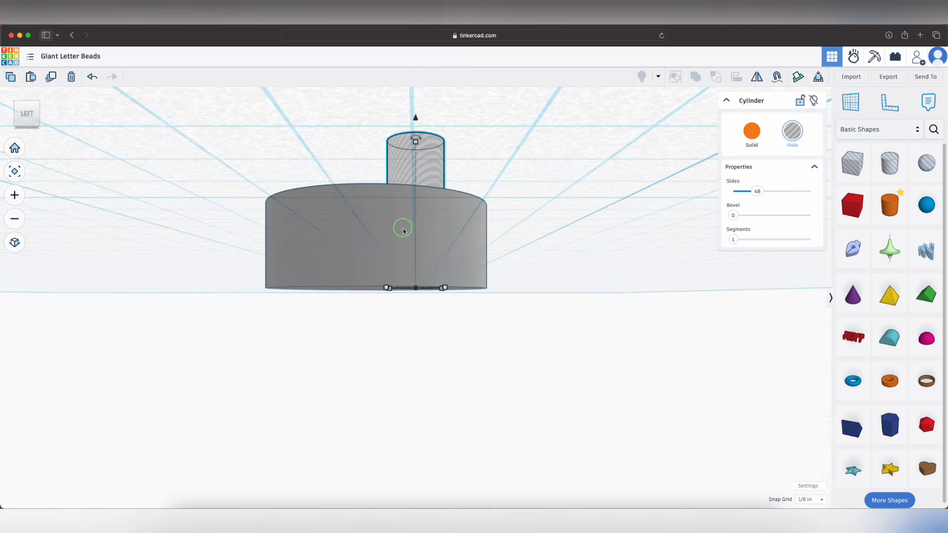
{"action": "right_click_drag", "start_coordinate": [403, 225], "coordinate": [416, 257]}
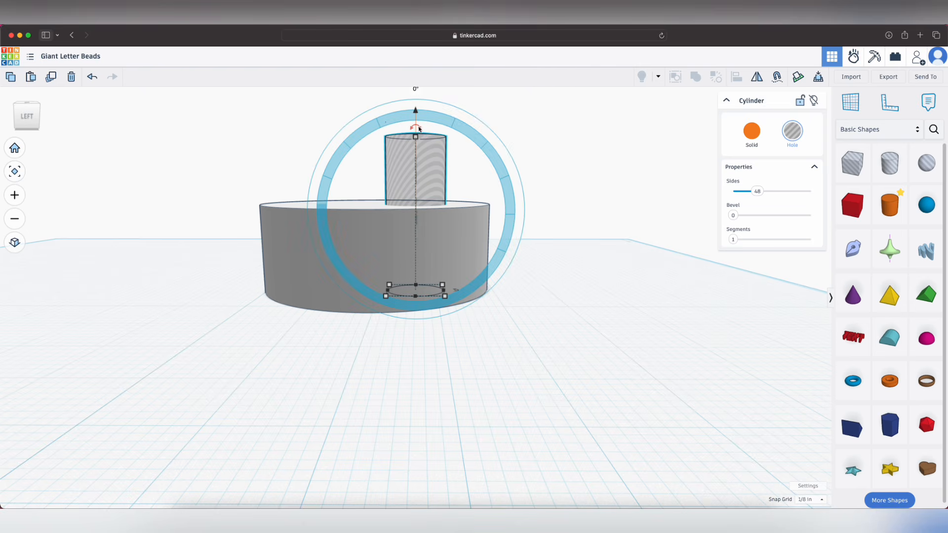
{"action": "right_click_drag", "start_coordinate": [407, 276], "coordinate": [453, 300]}
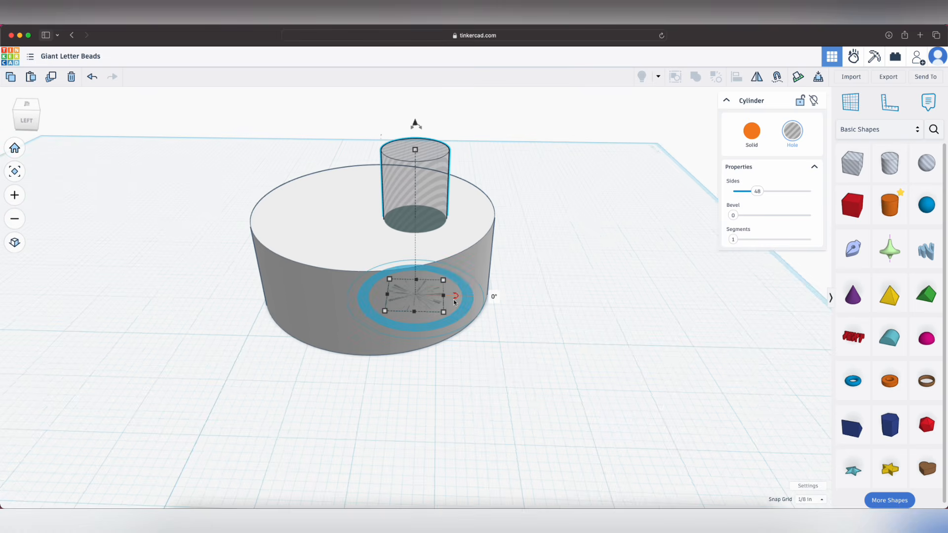
{"action": "right_click_drag", "start_coordinate": [457, 174], "coordinate": [461, 152]}
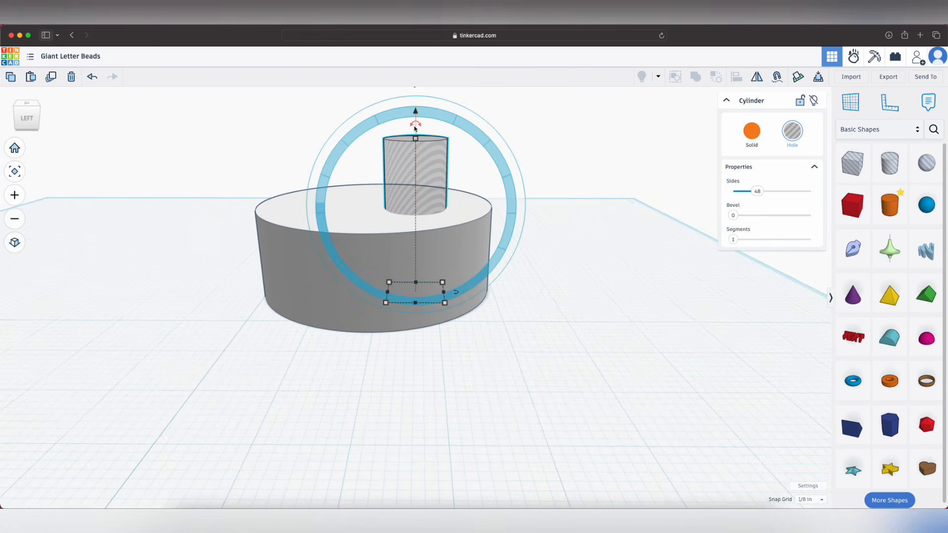
{"action": "left_click_drag", "start_coordinate": [420, 127], "coordinate": [510, 214]}
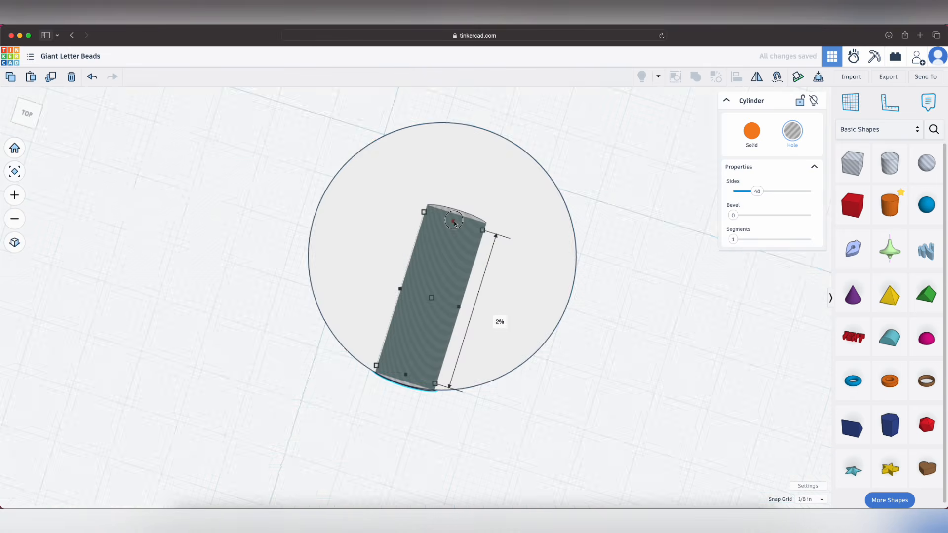
- Lengthen the horizontal hole cylinder until it extends past both sides of the white disc
{"action": "left_click_drag", "start_coordinate": [472, 207], "coordinate": [502, 106]}
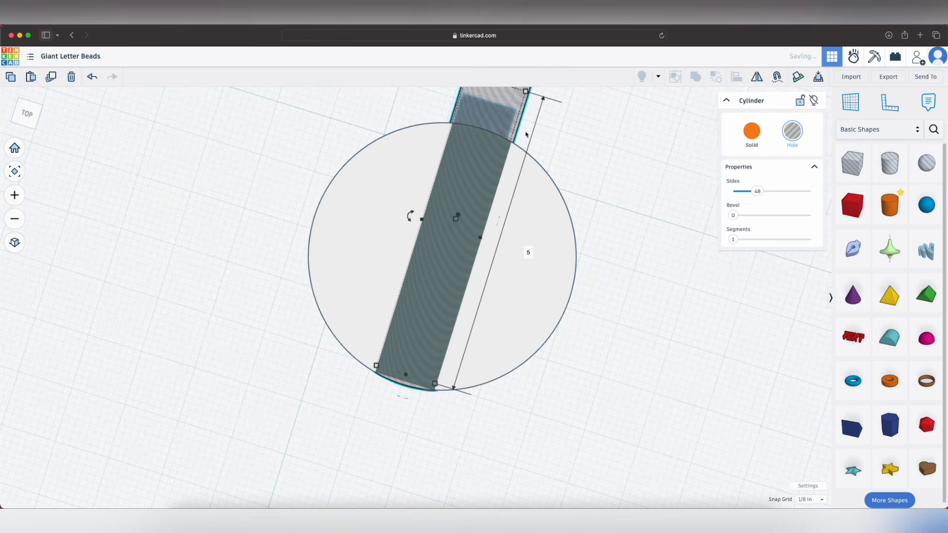
{"action": "left_click_drag", "start_coordinate": [441, 310], "coordinate": [417, 376]}
{"action": "left_click", "coordinate": [472, 116]}
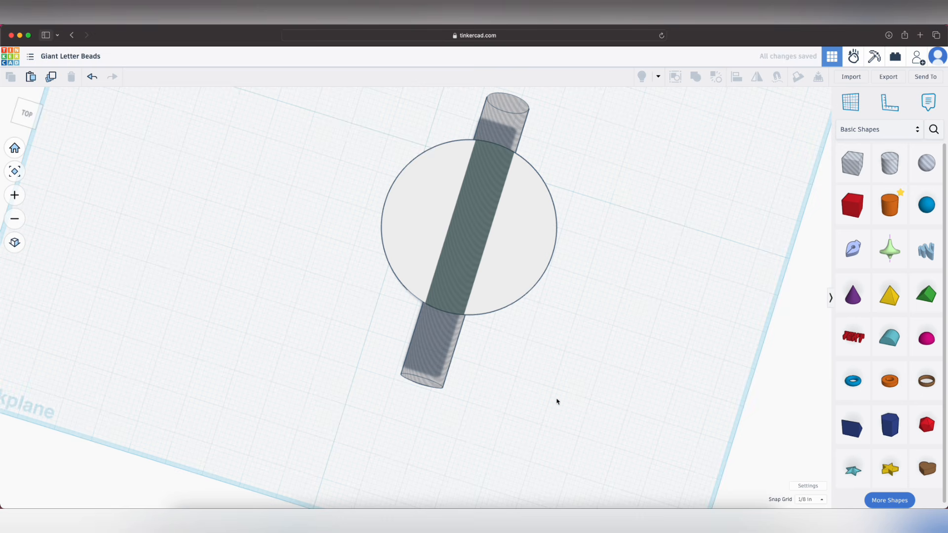
- Lower the hole cylinder to about the mid-height of the white disc
{"action": "right_click_drag", "start_coordinate": [525, 406], "coordinate": [561, 295]}
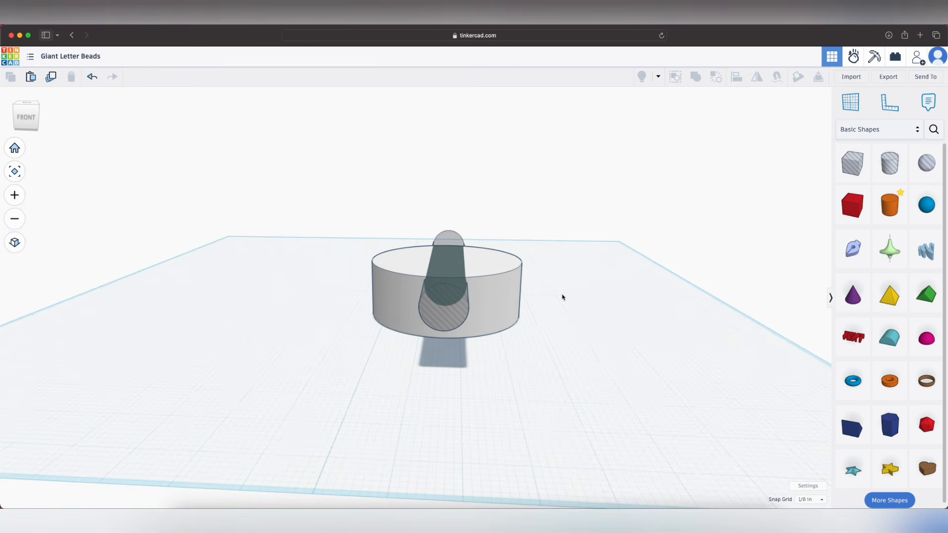
{"action": "left_click", "coordinate": [446, 277]}
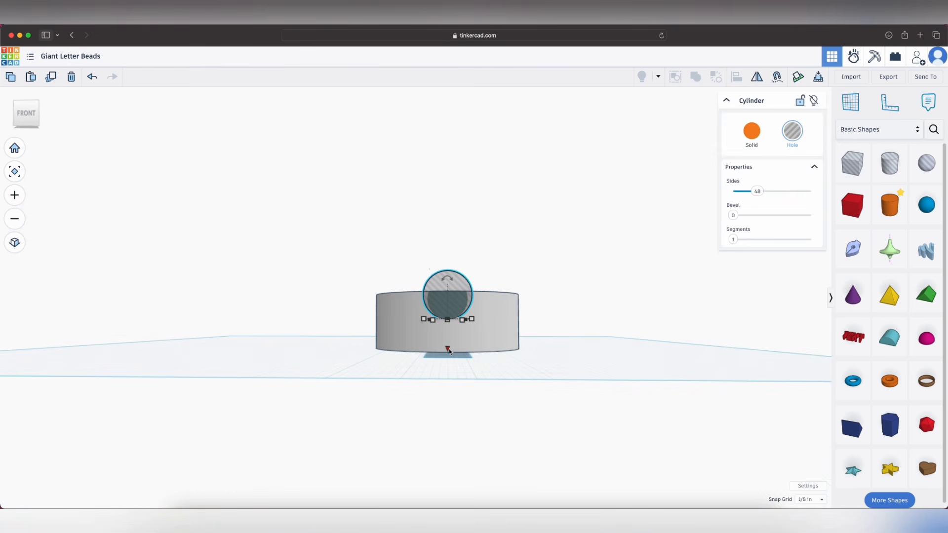
{"action": "left_click_drag", "start_coordinate": [448, 353], "coordinate": [453, 373]}
- Align the hole cylinder and the white disc by their centres in width and height
{"action": "left_click_drag", "start_coordinate": [281, 245], "coordinate": [460, 406]}
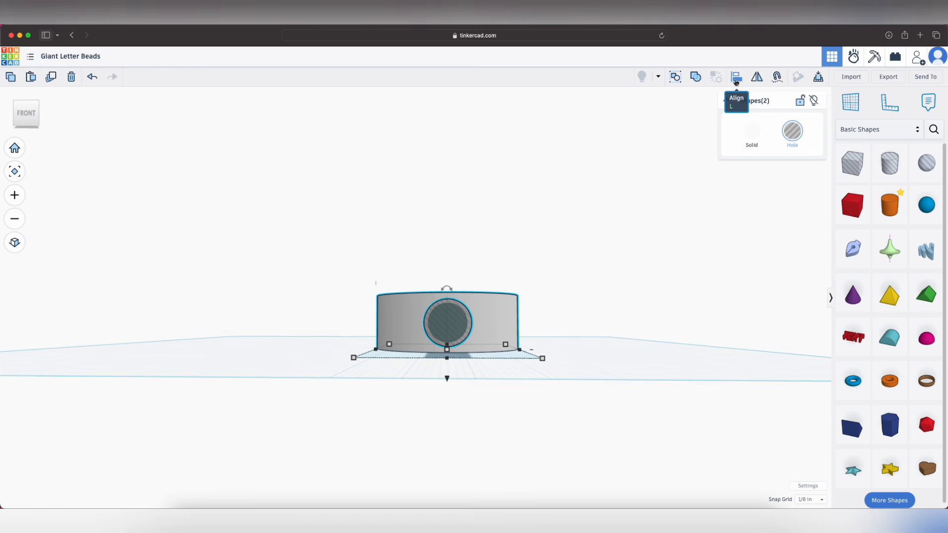
{"action": "mouse_move", "coordinate": [736, 82]}
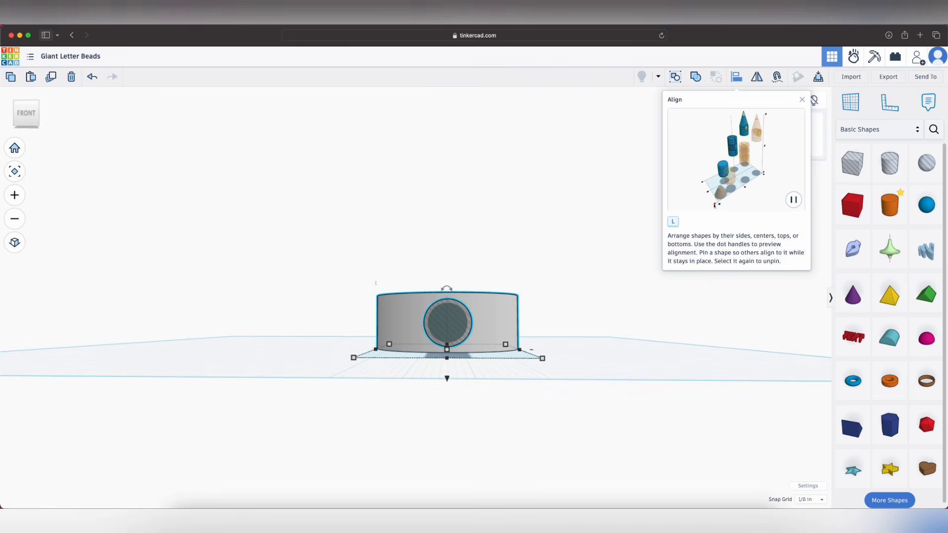
{"action": "left_click", "coordinate": [736, 79]}
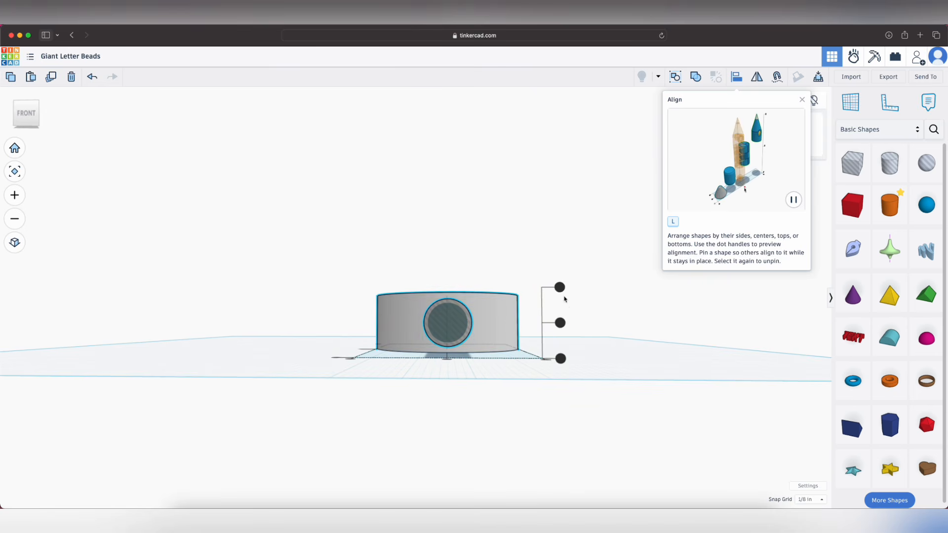
{"action": "right_click_drag", "start_coordinate": [588, 276], "coordinate": [366, 444]}
{"action": "left_click", "coordinate": [431, 444]}
{"action": "right_click_drag", "start_coordinate": [606, 393], "coordinate": [608, 253]}
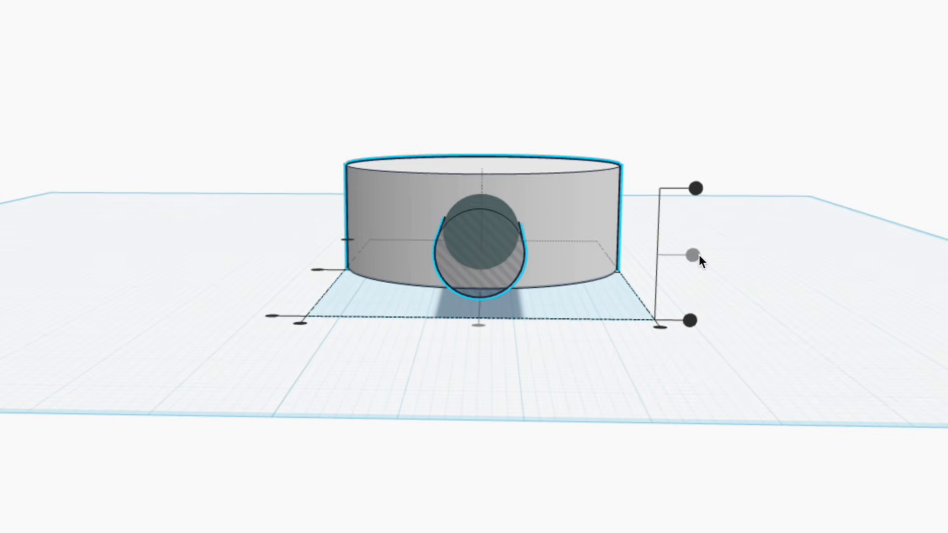
{"action": "right_click_drag", "start_coordinate": [777, 292], "coordinate": [764, 311]}
{"action": "key", "text": "l"}
{"action": "scroll", "coordinate": [673, 356], "scroll_direction": "down", "scroll_amount": 2}
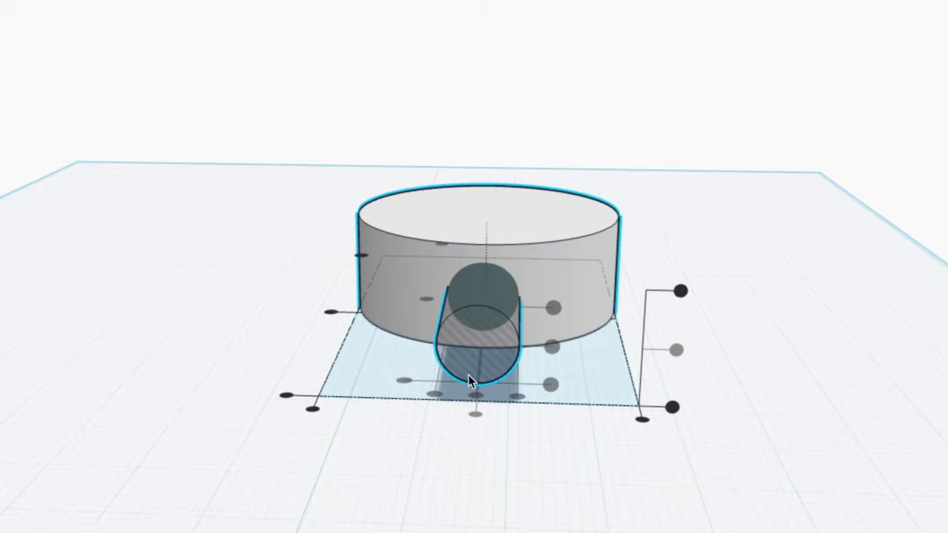
- Group the white disc with the hole cylinder to cut the string hole through the bead
{"action": "left_click_drag", "start_coordinate": [298, 203], "coordinate": [726, 480]}
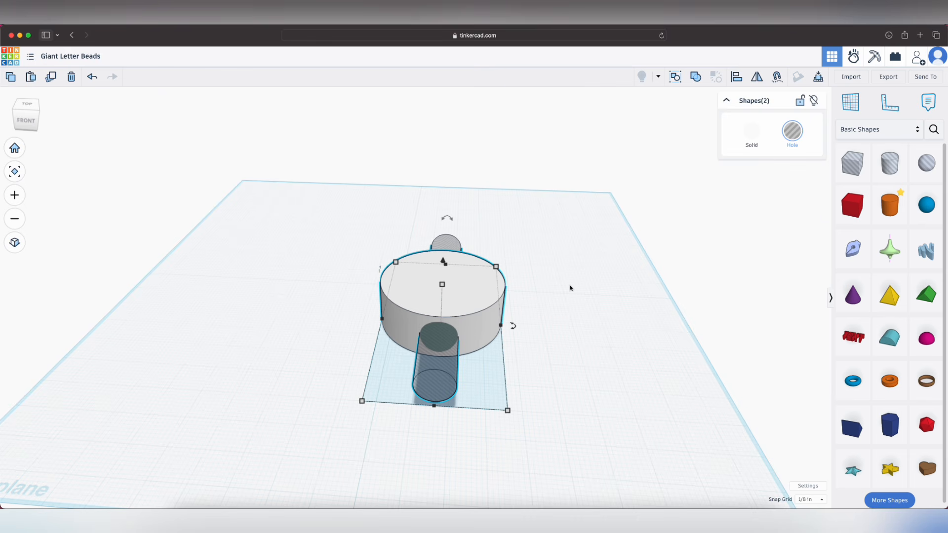
{"action": "left_click", "coordinate": [695, 78]}
{"action": "right_click_drag", "start_coordinate": [562, 314], "coordinate": [651, 341]}
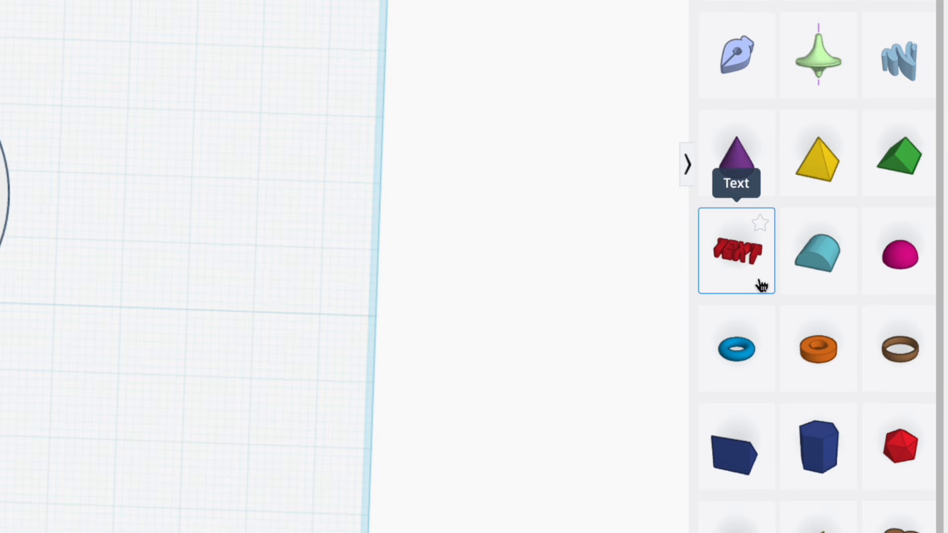
- Add a Text shape beside the bead, rotated 90°, and change its text to J
{"action": "left_click_drag", "start_coordinate": [762, 285], "coordinate": [291, 314]}
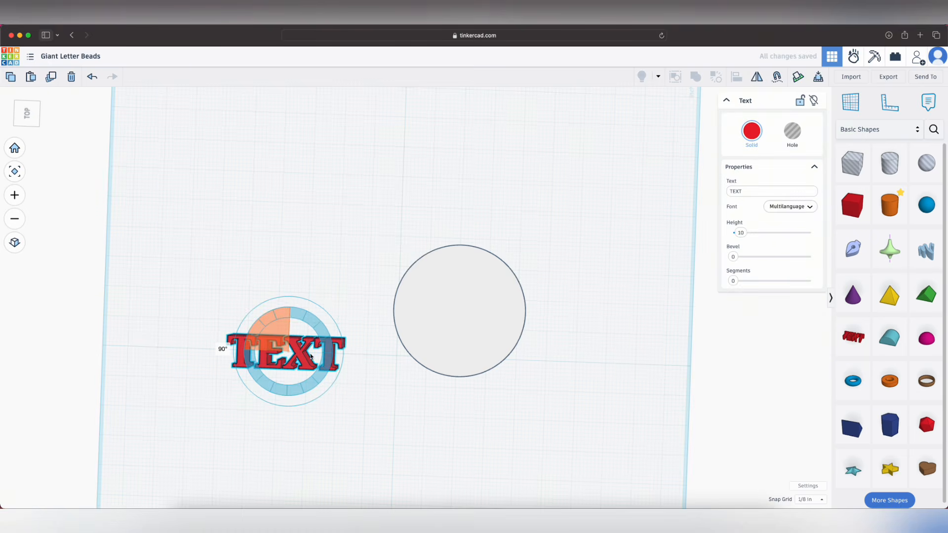
{"action": "left_click", "coordinate": [373, 404]}
{"action": "left_click", "coordinate": [298, 359]}
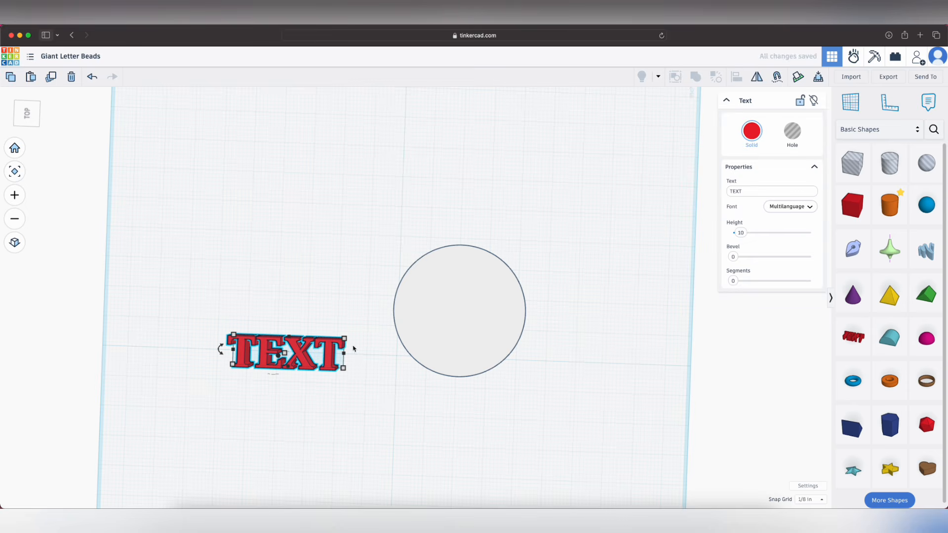
{"action": "left_click", "coordinate": [767, 188]}
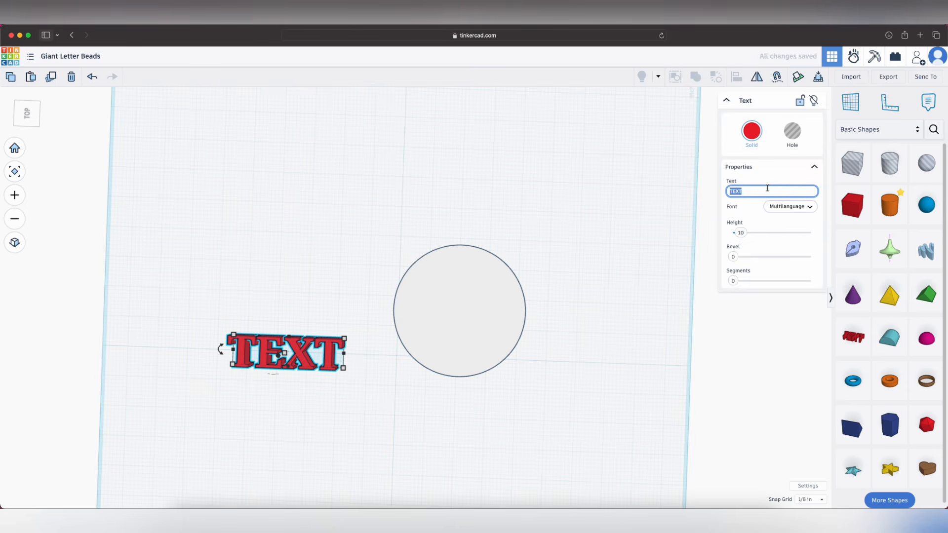
{"action": "type", "text": "J"}
{"action": "key", "text": "Return"}
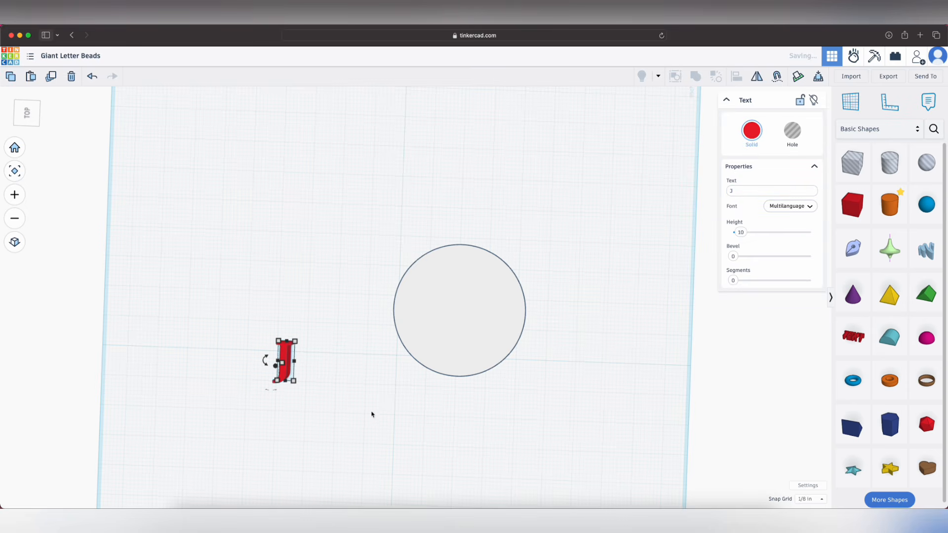
- Try out different fonts on the letter J and set it to Sans Mono
{"action": "left_click", "coordinate": [787, 209]}
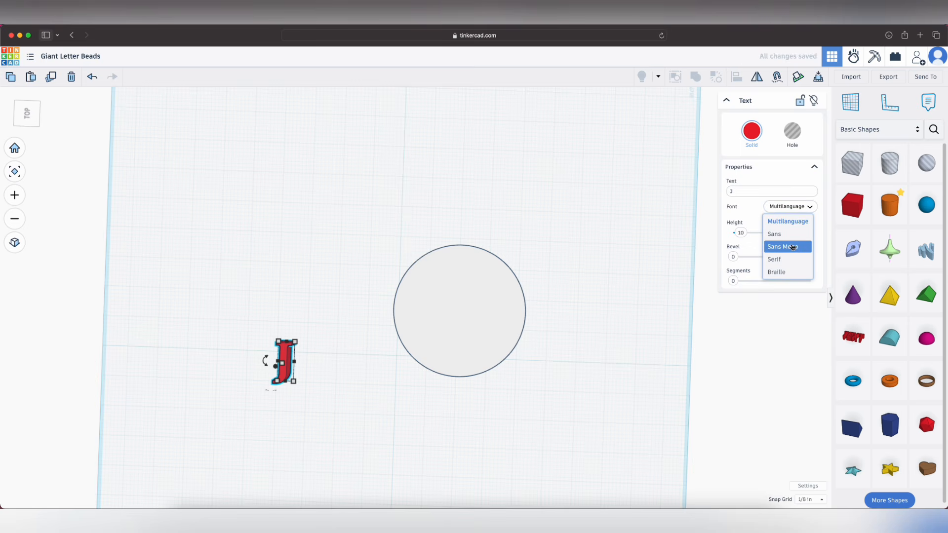
{"action": "left_click", "coordinate": [792, 247]}
{"action": "left_click", "coordinate": [790, 207]}
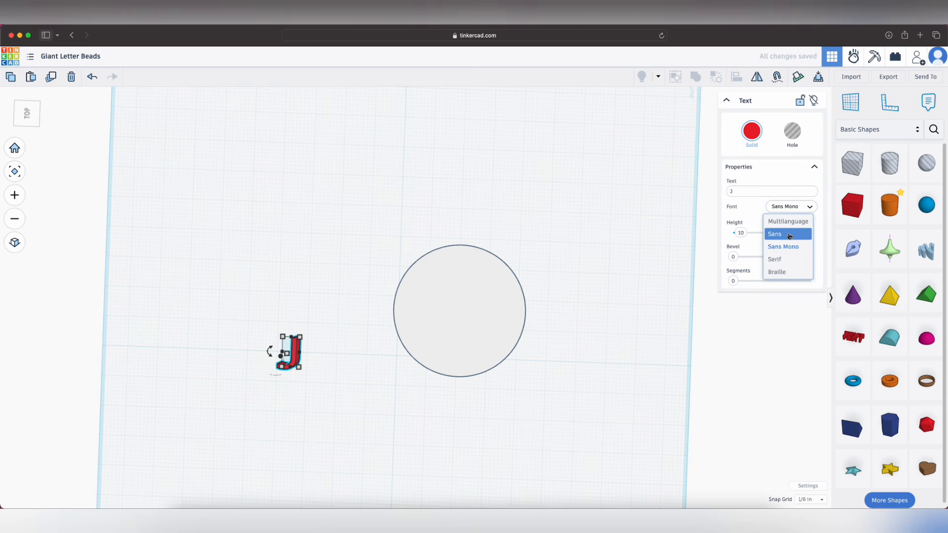
{"action": "left_click", "coordinate": [789, 236]}
{"action": "left_click", "coordinate": [798, 210]}
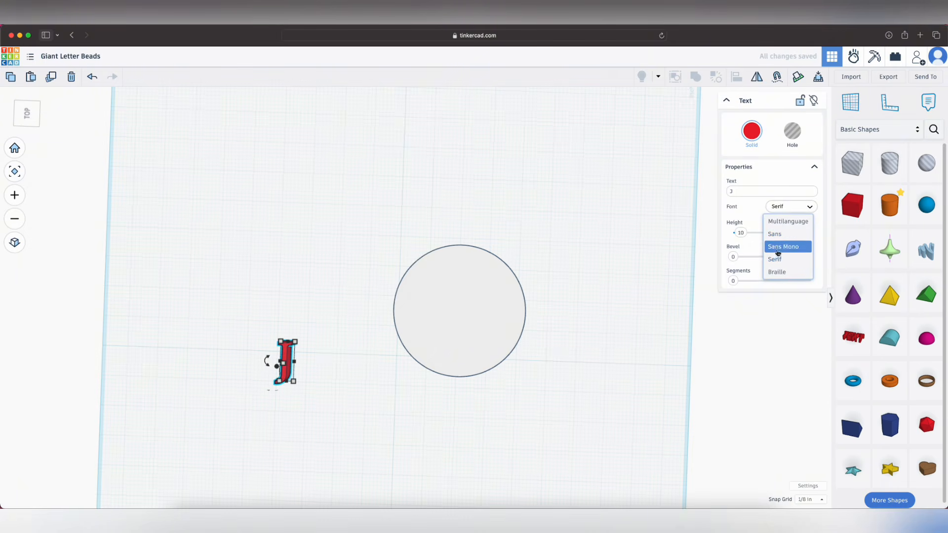
{"action": "left_click", "coordinate": [783, 247]}
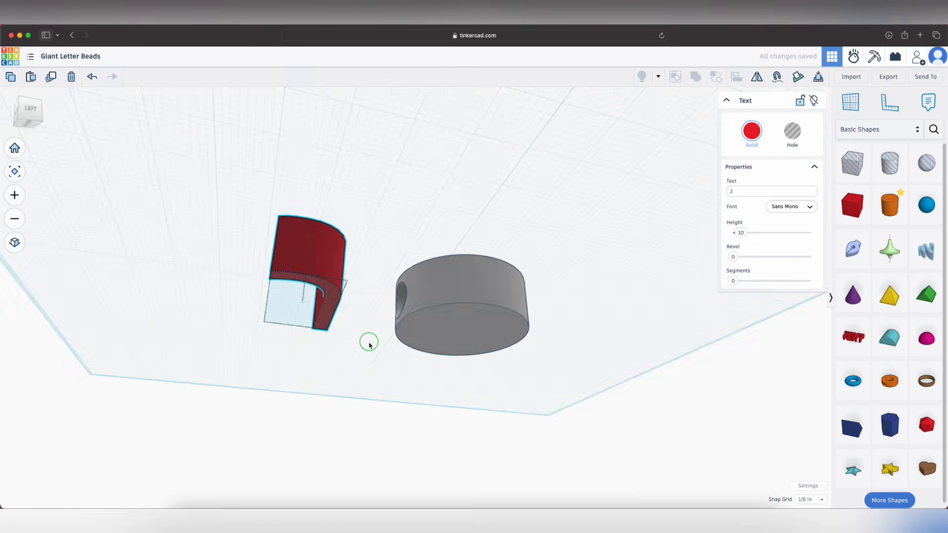
- Set the letter J's segments to 5 and its bevel to 2.17 to round its edges
{"action": "left_click_drag", "start_coordinate": [733, 280], "coordinate": [920, 272]}
{"action": "right_click_drag", "start_coordinate": [568, 435], "coordinate": [577, 227]}
{"action": "left_click_drag", "start_coordinate": [733, 257], "coordinate": [766, 257]}
{"action": "right_click_drag", "start_coordinate": [464, 316], "coordinate": [474, 481]}
{"action": "left_click_drag", "start_coordinate": [766, 256], "coordinate": [801, 256]}
{"action": "right_click_drag", "start_coordinate": [666, 286], "coordinate": [450, 430]}
{"action": "scroll", "coordinate": [586, 198], "scroll_direction": "down", "scroll_amount": 1}
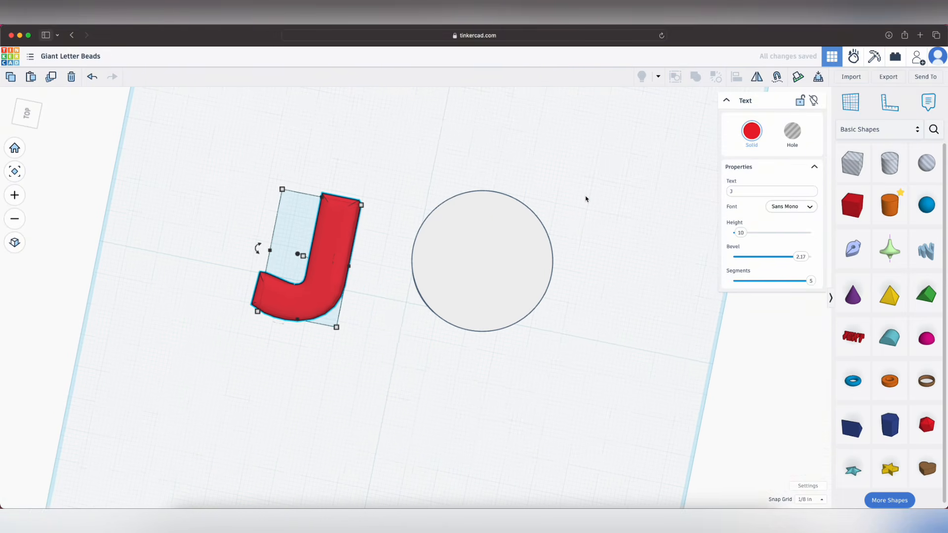
- Reduce the letter J's bevel to 1.02
{"action": "left_click", "coordinate": [192, 213]}
{"action": "right_click_drag", "start_coordinate": [224, 278], "coordinate": [247, 285]}
{"action": "left_click", "coordinate": [325, 289]}
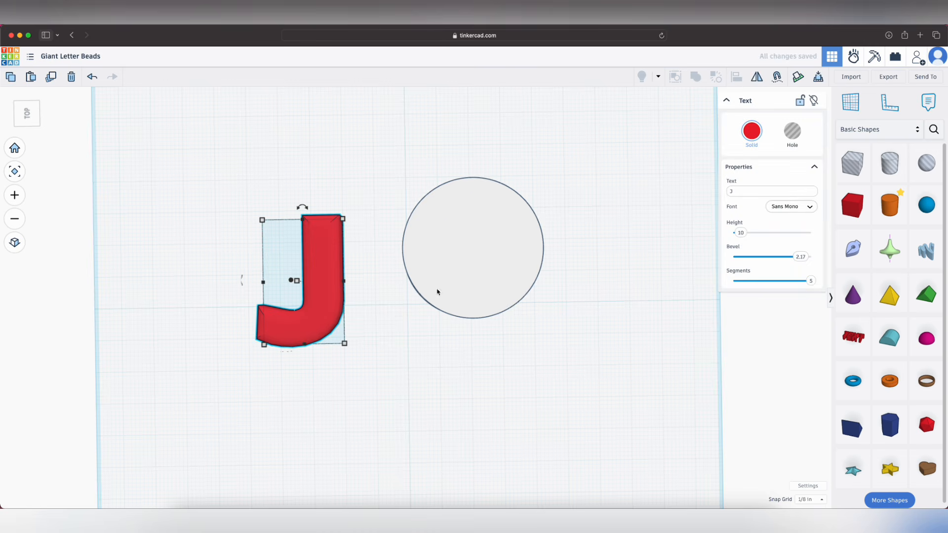
{"action": "left_click_drag", "start_coordinate": [789, 256], "coordinate": [655, 263]}
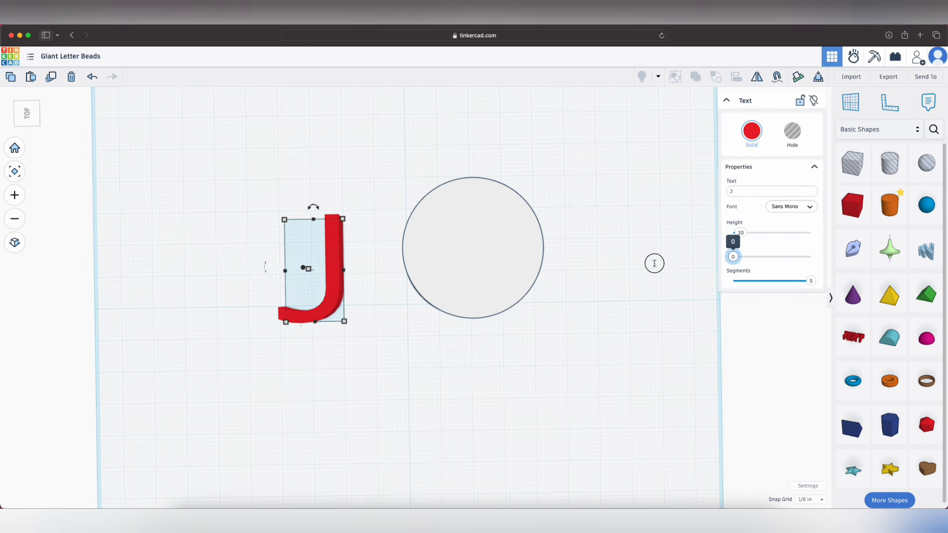
{"action": "left_click_drag", "start_coordinate": [724, 257], "coordinate": [766, 257]}
{"action": "left_click", "coordinate": [592, 333]}
{"action": "right_click_drag", "start_coordinate": [592, 333], "coordinate": [381, 352]}
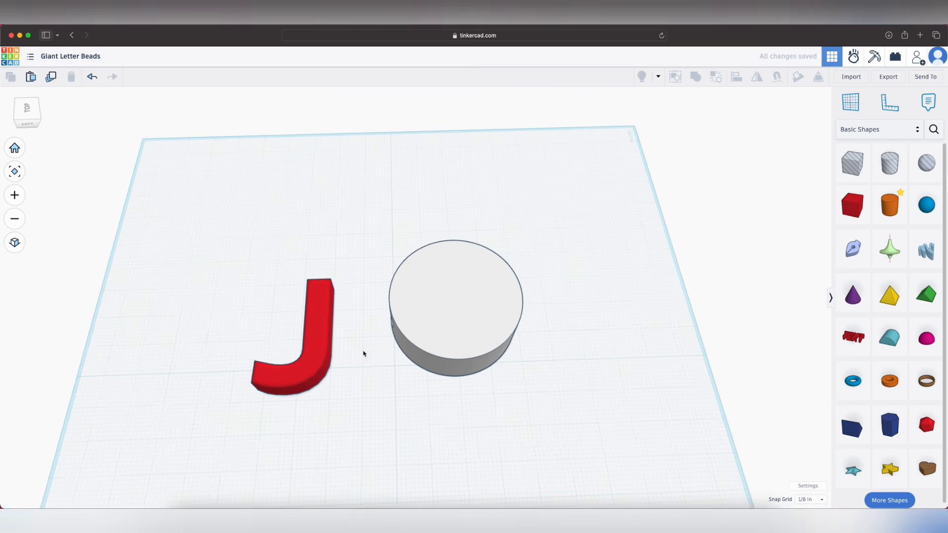
- Change the letter J's solid colour to the black preset
{"action": "left_click", "coordinate": [316, 361]}
{"action": "left_click", "coordinate": [751, 131]}
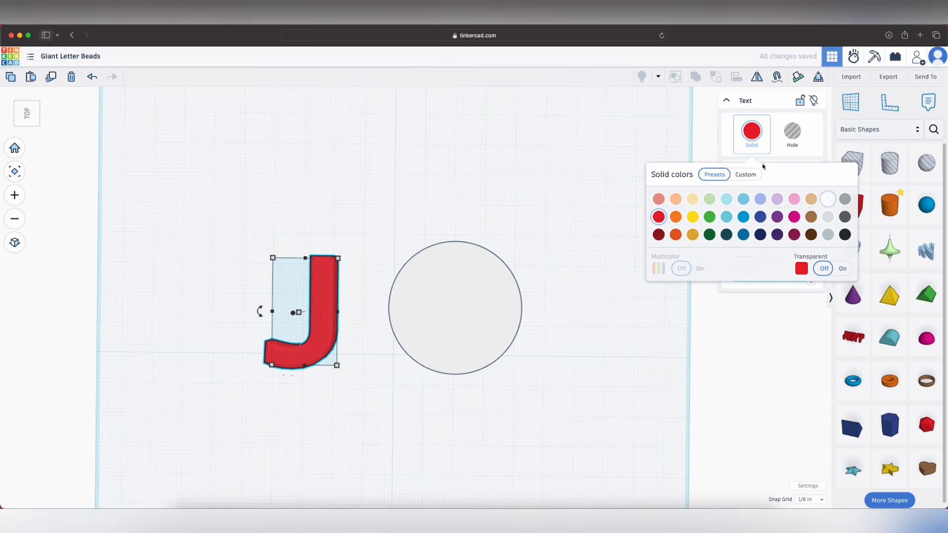
{"action": "left_click", "coordinate": [844, 235]}
{"action": "left_click", "coordinate": [637, 345]}
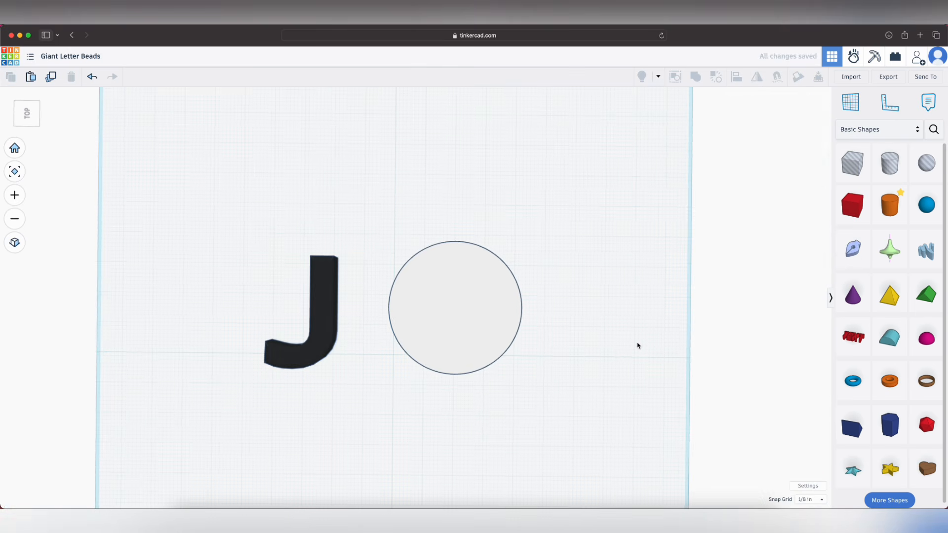
- Place a new workplane on the top face of the white bead
{"action": "right_click_drag", "start_coordinate": [637, 322], "coordinate": [617, 269]}
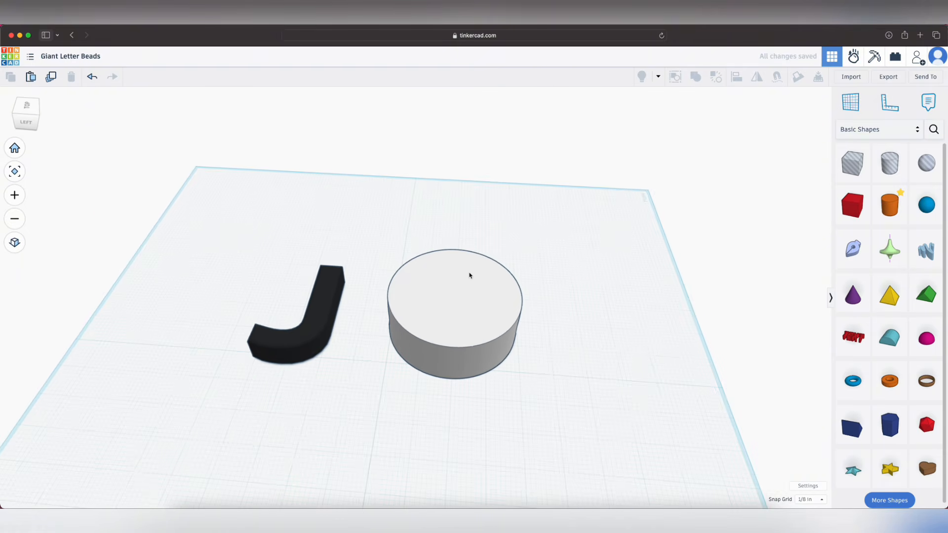
{"action": "right_click_drag", "start_coordinate": [576, 450], "coordinate": [598, 428]}
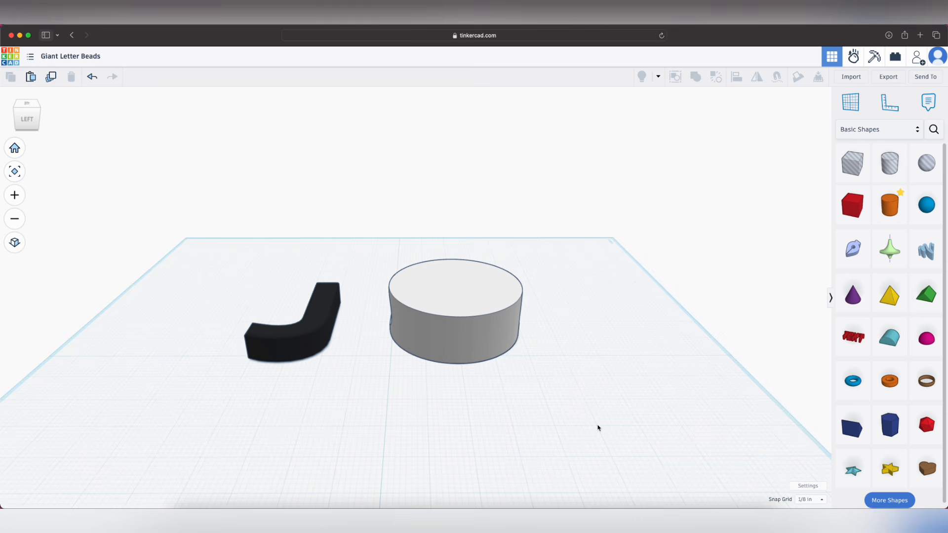
{"action": "left_click", "coordinate": [844, 112]}
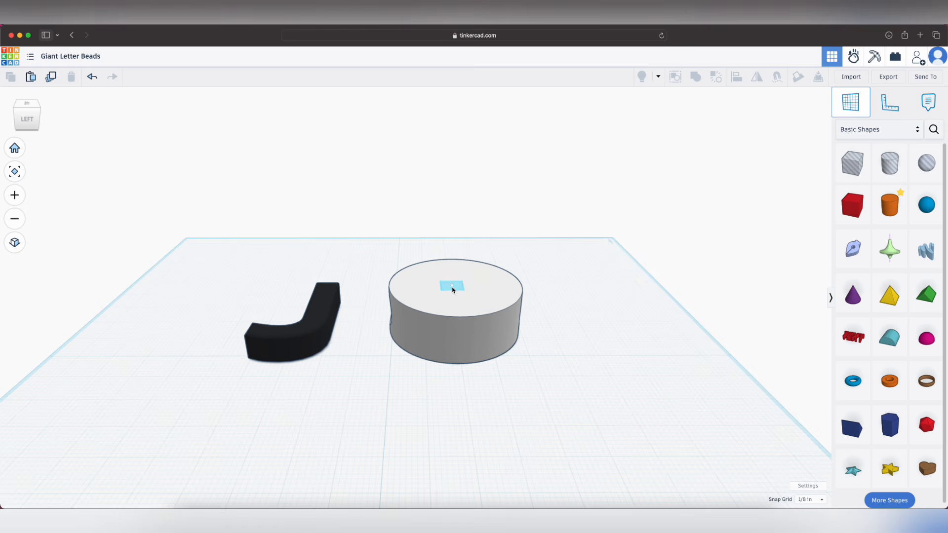
{"action": "left_click", "coordinate": [452, 290]}
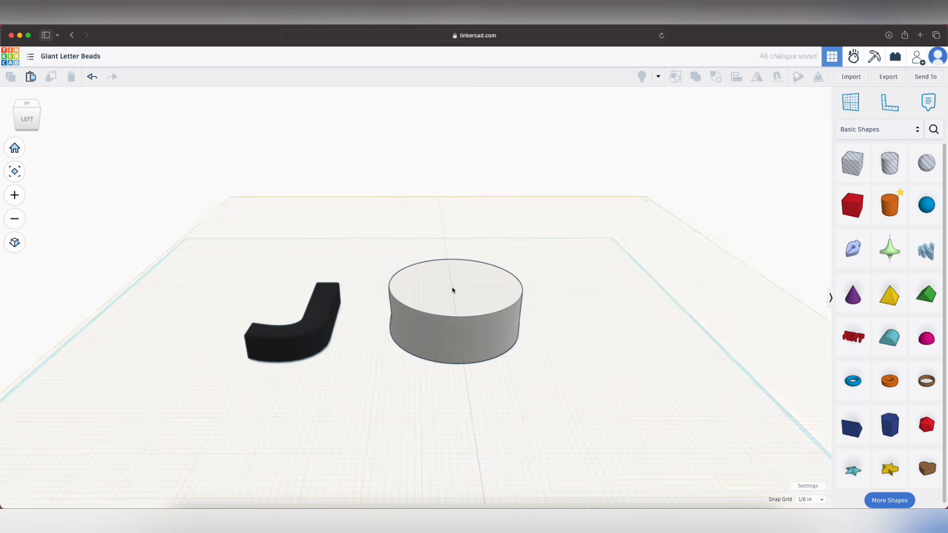
- Drop the letter J to the workplane on the bead's top face and move it over the bead
{"action": "left_click", "coordinate": [315, 334]}
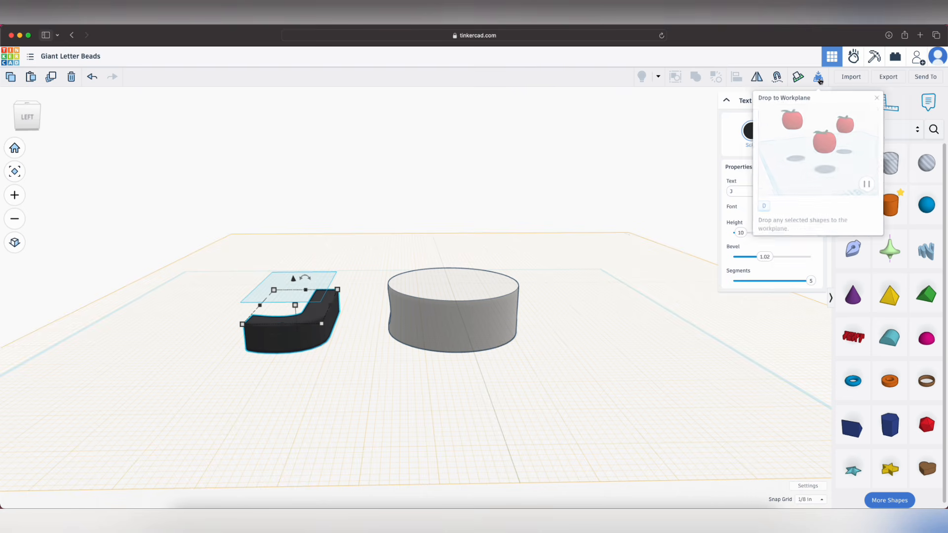
{"action": "left_click", "coordinate": [818, 78]}
{"action": "left_click", "coordinate": [568, 243]}
{"action": "right_click_drag", "start_coordinate": [567, 244], "coordinate": [518, 410]}
{"action": "left_click_drag", "start_coordinate": [321, 274], "coordinate": [488, 303]}
- Align the letter J with the bead's centre
{"action": "left_click_drag", "start_coordinate": [411, 210], "coordinate": [549, 330]}
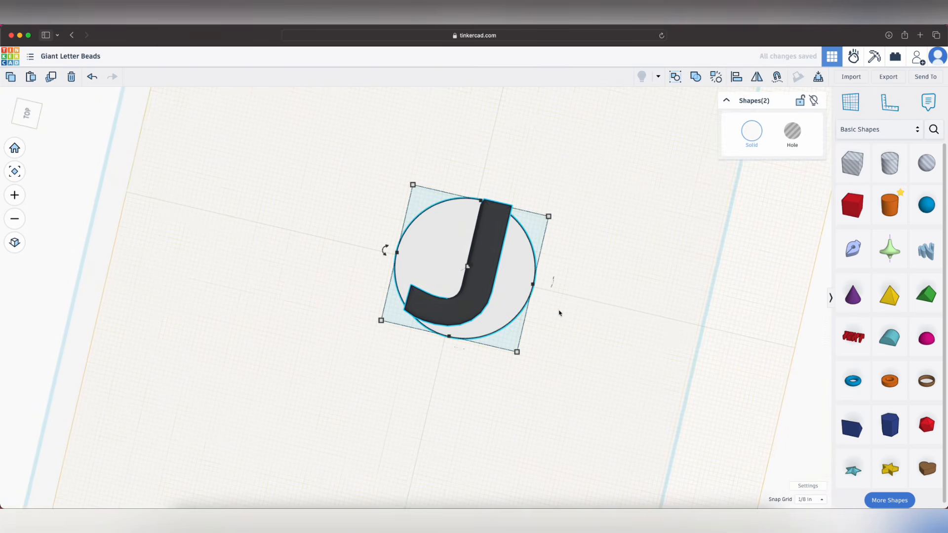
{"action": "key", "text": "l"}
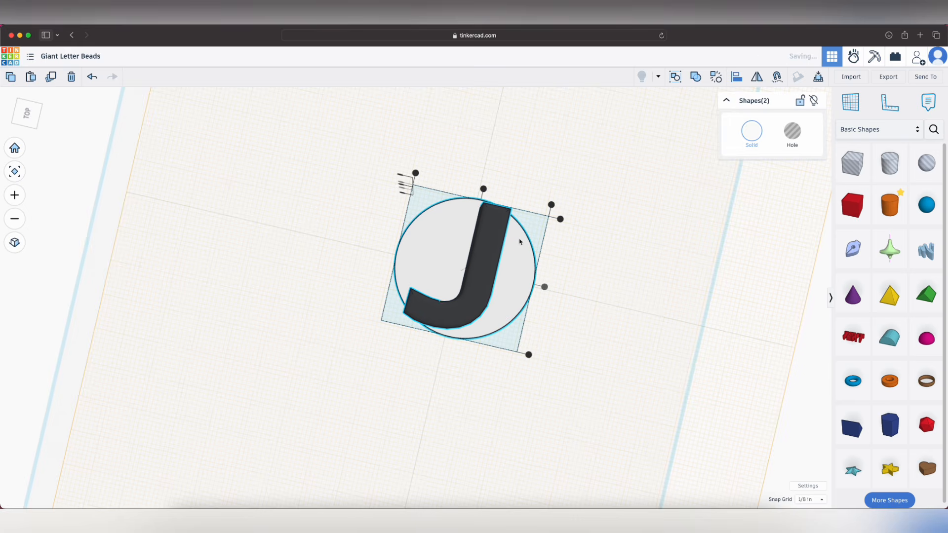
{"action": "left_click", "coordinate": [484, 189]}
{"action": "left_click", "coordinate": [291, 376]}
- Shift the letter J sideways on the bead and shrink it proportionally to fit within the round top face
{"action": "left_click", "coordinate": [490, 259]}
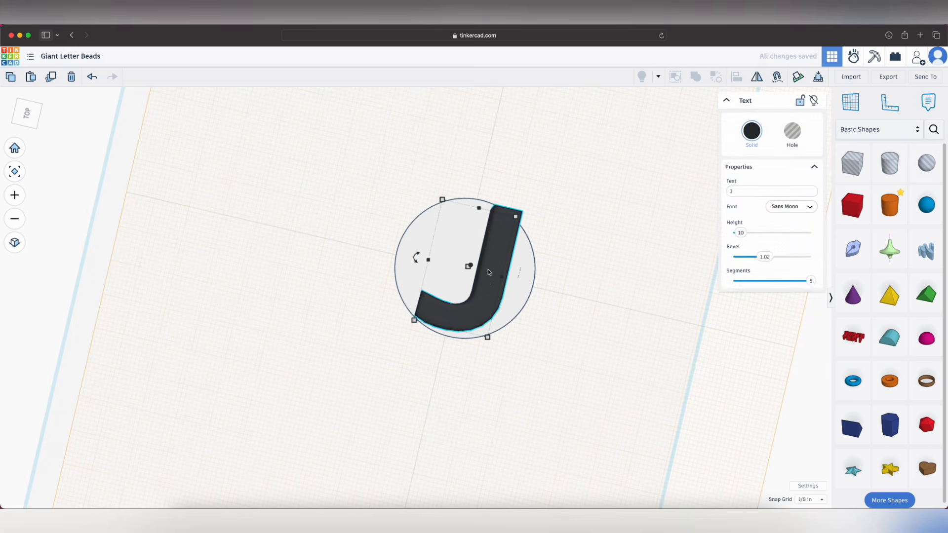
{"action": "left_click_drag", "start_coordinate": [486, 282], "coordinate": [472, 280]}
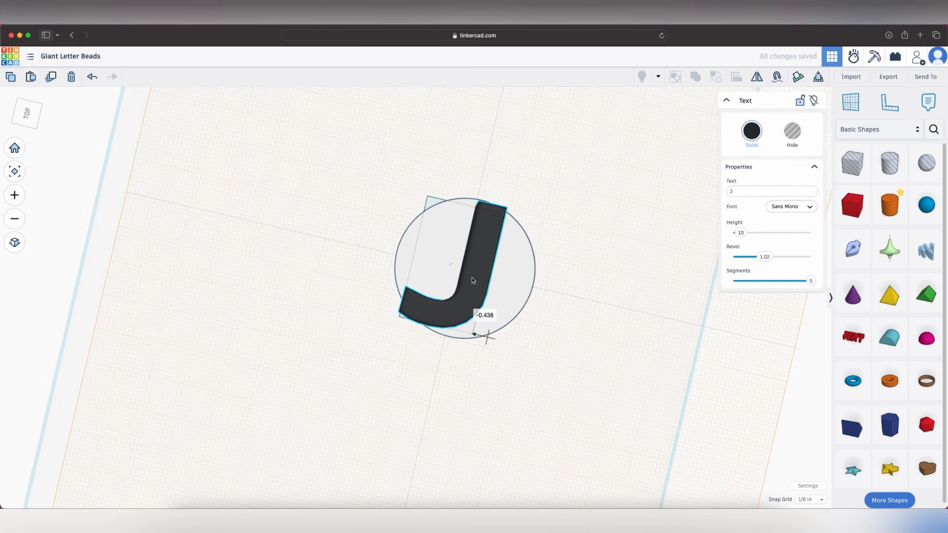
{"action": "left_click", "coordinate": [502, 318]}
{"action": "right_click_drag", "start_coordinate": [412, 338], "coordinate": [474, 355]}
{"action": "left_click", "coordinate": [429, 254]}
{"action": "left_click_drag", "start_coordinate": [336, 233], "coordinate": [380, 260], "text": "shift"}
{"action": "left_click_drag", "start_coordinate": [442, 297], "coordinate": [436, 275]}
- Turn the snap grid off and fine-tune the letter J's position so it sits centred on the bead
{"action": "left_click", "coordinate": [810, 500]}
{"action": "left_click", "coordinate": [805, 413]}
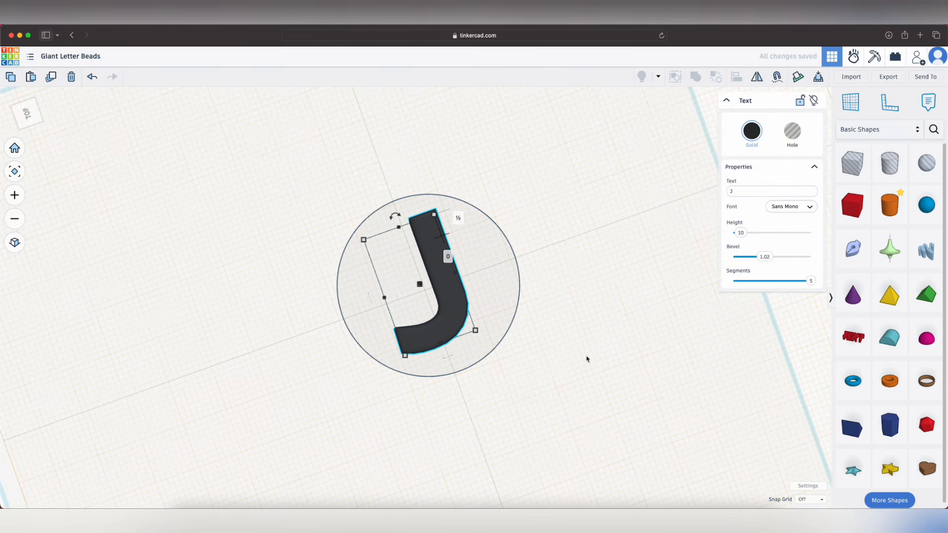
{"action": "right_click_drag", "start_coordinate": [651, 382], "coordinate": [602, 377]}
{"action": "left_click_drag", "start_coordinate": [425, 332], "coordinate": [429, 336]}
{"action": "right_click_drag", "start_coordinate": [591, 337], "coordinate": [510, 417]}
{"action": "mouse_move", "coordinate": [425, 299]}
{"action": "left_mouse_down"}
{"action": "mouse_move", "coordinate": [423, 320]}
{"action": "mouse_move", "coordinate": [427, 286]}
{"action": "mouse_move", "coordinate": [428, 304]}
{"action": "left_mouse_up"}
- Select the white bead together with its inset letter J and group them into one shape
{"action": "right_click_drag", "start_coordinate": [548, 299], "coordinate": [339, 230]}
{"action": "right_click_drag", "start_coordinate": [491, 350], "coordinate": [498, 298]}
{"action": "key", "text": "ctrl+z"}
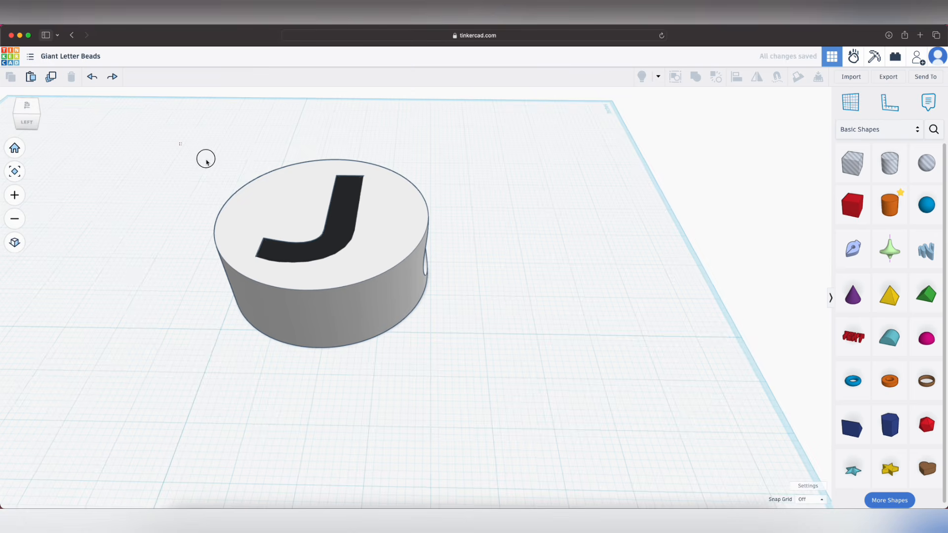
{"action": "left_click_drag", "start_coordinate": [187, 150], "coordinate": [500, 333]}
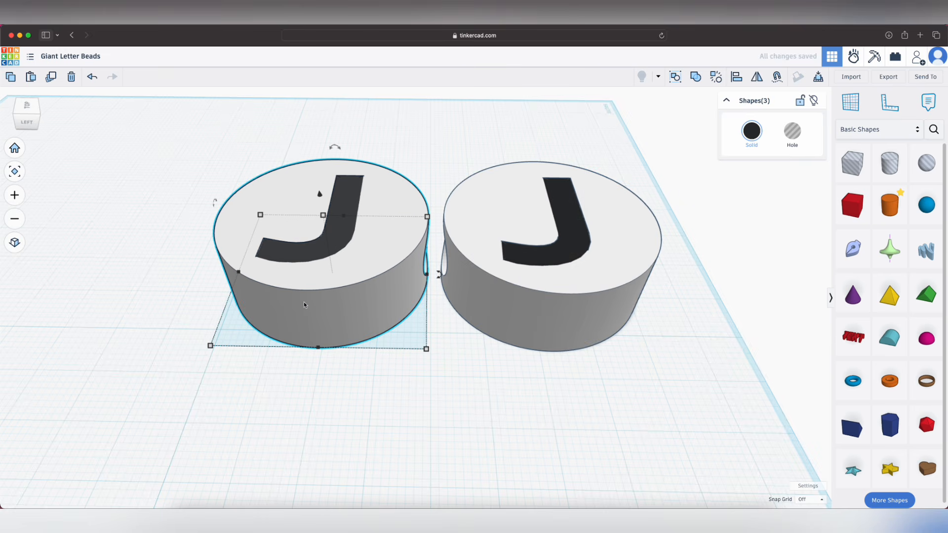
{"action": "key", "text": "super+g"}
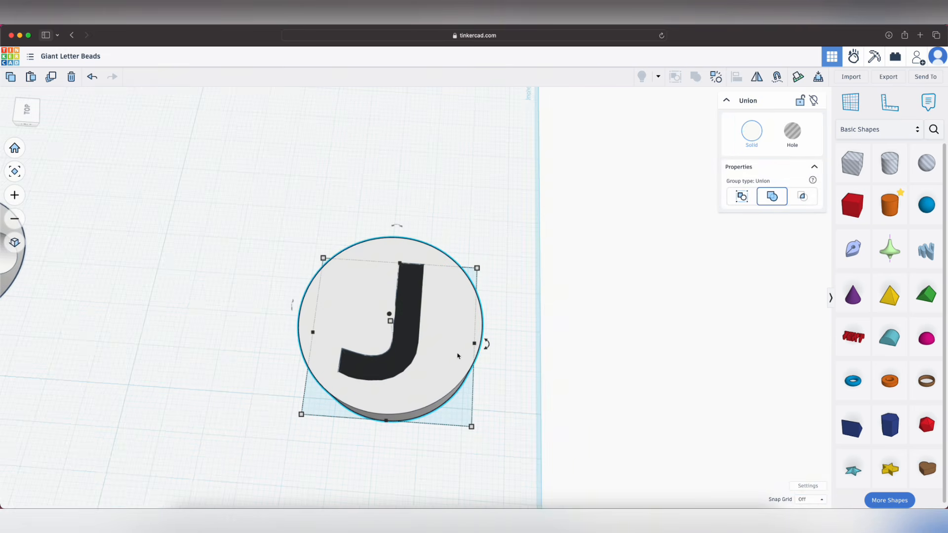
- Rotate the second bead's letter J 90 degrees relative to the string hole and place it back on the bead
{"action": "left_click_drag", "start_coordinate": [457, 354], "coordinate": [330, 349]}
{"action": "left_click", "coordinate": [398, 339]}
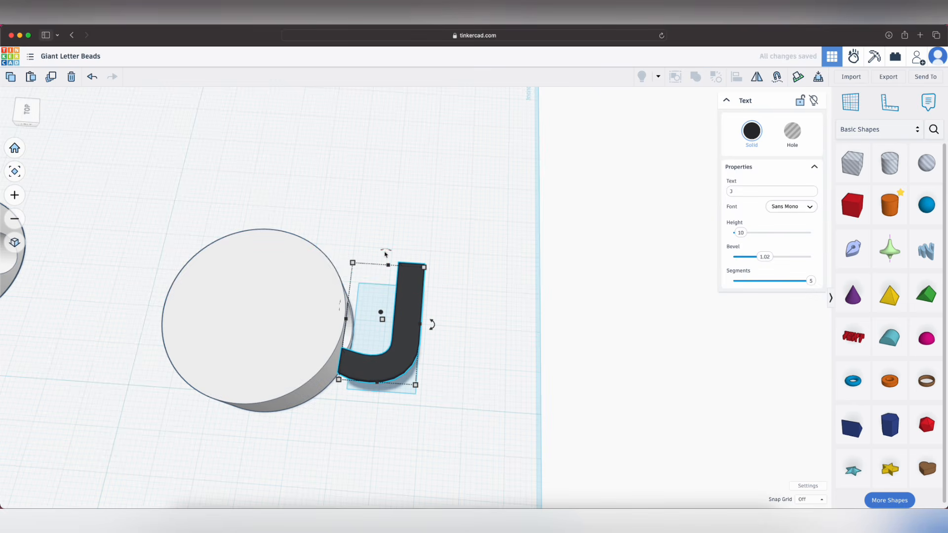
{"action": "left_click_drag", "start_coordinate": [431, 324], "coordinate": [376, 256]}
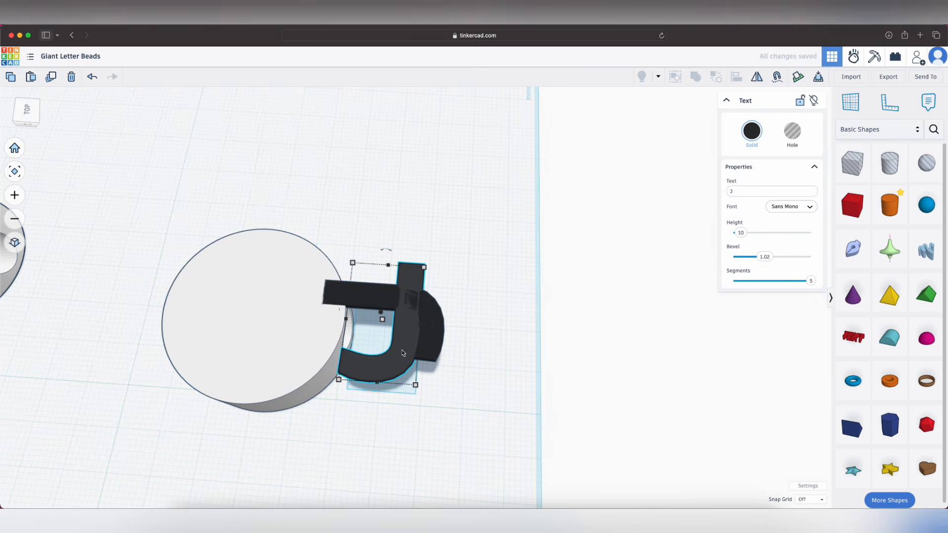
{"action": "left_click_drag", "start_coordinate": [433, 332], "coordinate": [311, 327]}
{"action": "right_click_drag", "start_coordinate": [312, 420], "coordinate": [247, 455]}
{"action": "mouse_move", "coordinate": [313, 256]}
{"action": "left_mouse_down"}
{"action": "mouse_move", "coordinate": [300, 250]}
{"action": "mouse_move", "coordinate": [325, 256]}
{"action": "left_mouse_up"}
- Group the rotated letter J with the second bead and set the union to multicolor
{"action": "left_click", "coordinate": [296, 223], "text": "shift"}
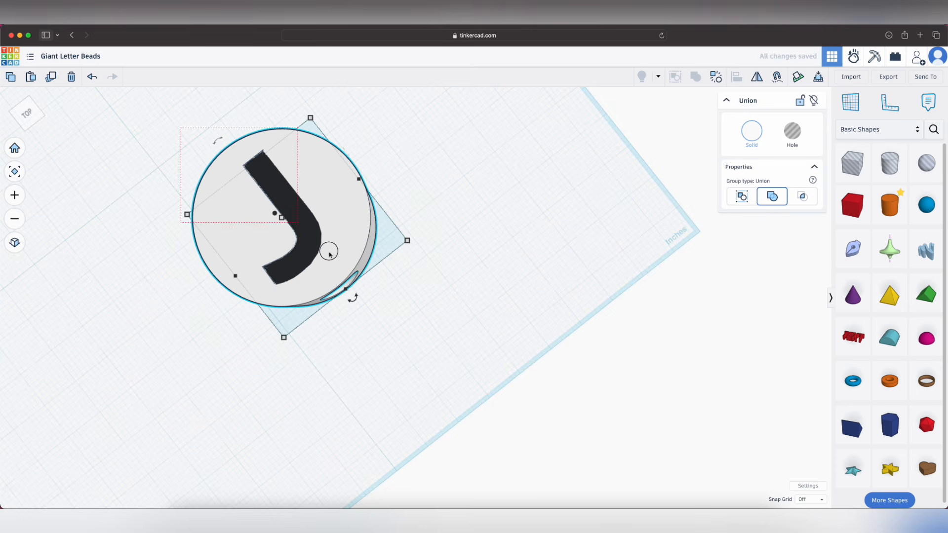
{"action": "key", "text": "super+g"}
{"action": "left_click", "coordinate": [738, 135]}
{"action": "left_click", "coordinate": [694, 269]}
{"action": "left_click", "coordinate": [445, 285]}
{"action": "scroll", "coordinate": [445, 285], "scroll_direction": "down", "scroll_amount": 5}
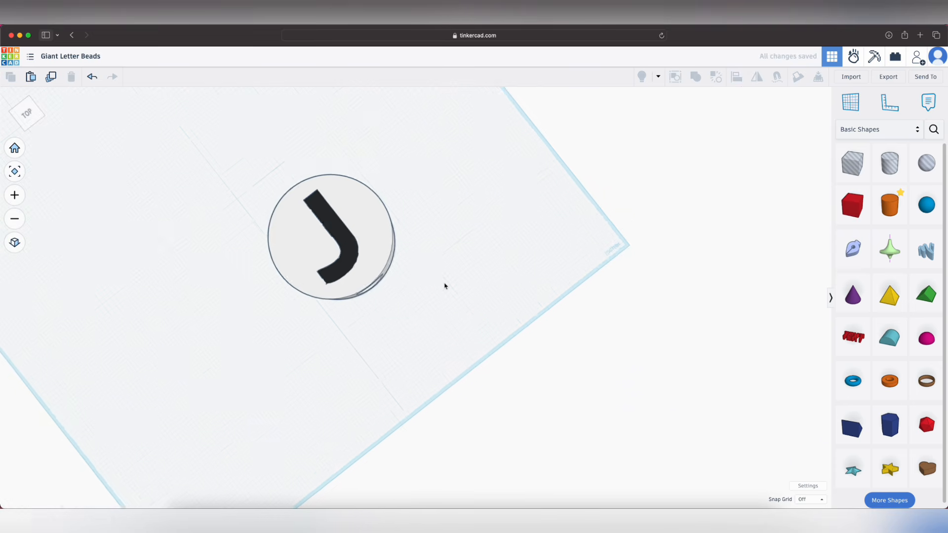
- Rotate the second J bead 90 degrees and move it beside the first bead
{"action": "middle_click_drag", "start_coordinate": [328, 240], "coordinate": [461, 374]}
{"action": "left_click", "coordinate": [463, 376]}
{"action": "left_click_drag", "start_coordinate": [505, 423], "coordinate": [396, 425]}
{"action": "left_click_drag", "start_coordinate": [475, 382], "coordinate": [458, 237]}
{"action": "key", "text": "super+z"}
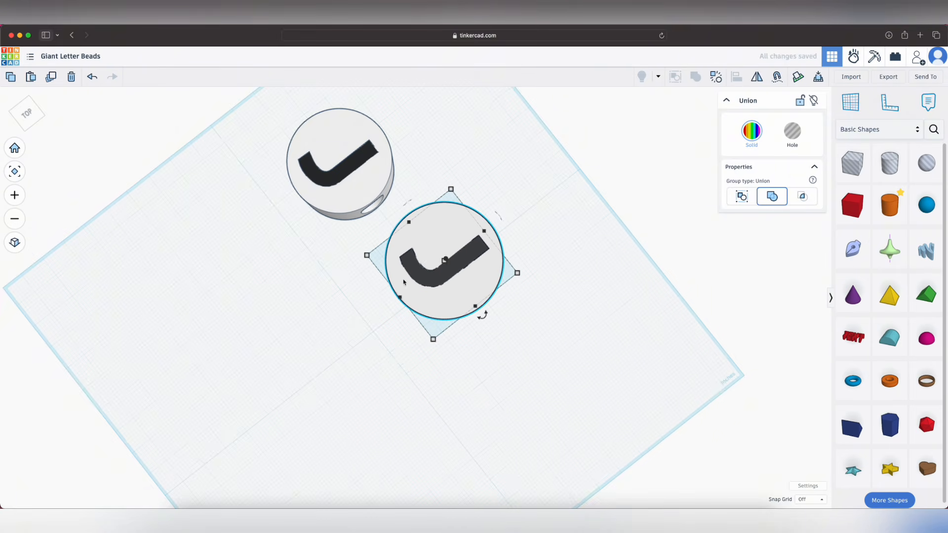
- Examine the letter and string hole orientation of the two J beads from several angles
{"action": "left_click", "coordinate": [280, 291]}
{"action": "right_click_drag", "start_coordinate": [325, 280], "coordinate": [429, 285]}
{"action": "left_click", "coordinate": [423, 262]}
{"action": "right_click_drag", "start_coordinate": [501, 270], "coordinate": [591, 269]}
{"action": "right_click_drag", "start_coordinate": [558, 376], "coordinate": [466, 340]}
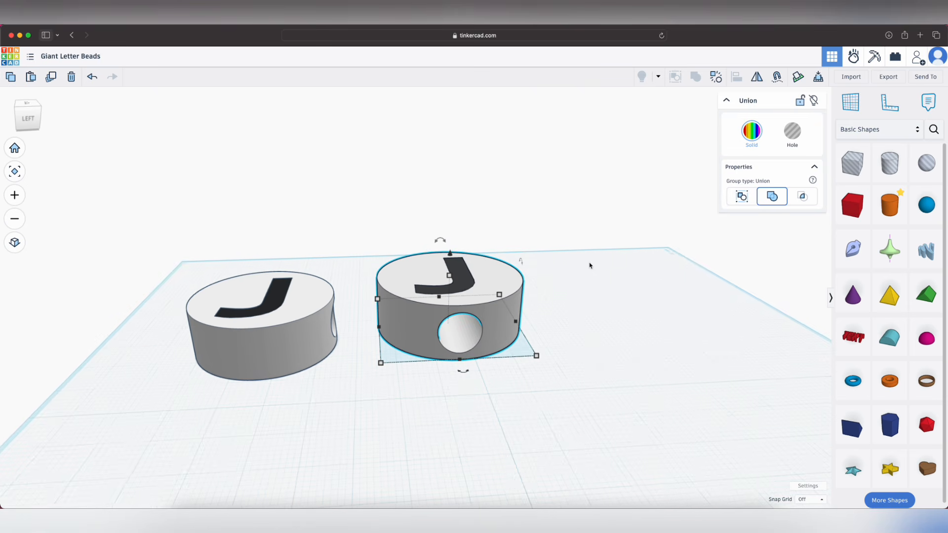
{"action": "right_click_drag", "start_coordinate": [590, 265], "coordinate": [501, 258]}
{"action": "right_click_drag", "start_coordinate": [561, 400], "coordinate": [240, 238]}
{"action": "left_click", "coordinate": [316, 306]}
{"action": "right_click_drag", "start_coordinate": [260, 354], "coordinate": [402, 375]}
{"action": "left_click", "coordinate": [420, 237]}
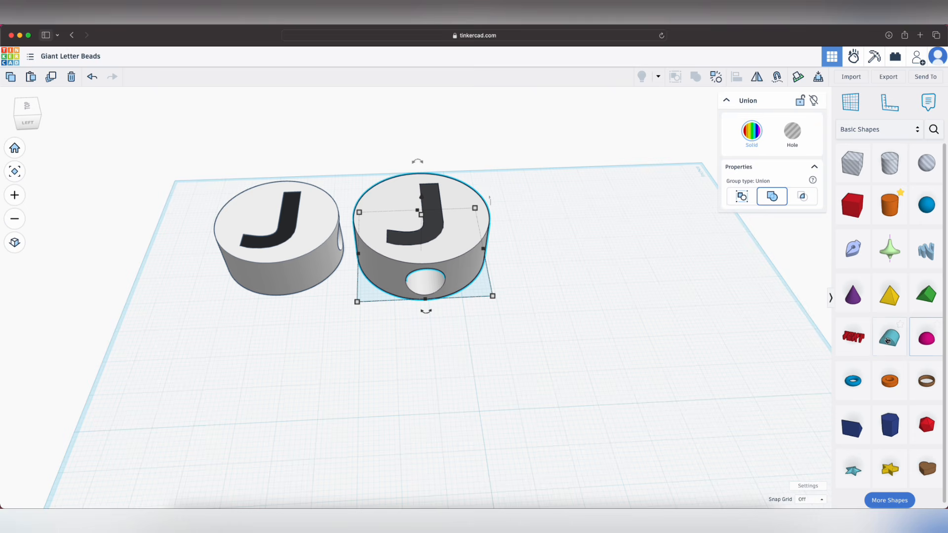
{"action": "right_click_drag", "start_coordinate": [587, 262], "coordinate": [577, 321]}
{"action": "left_click", "coordinate": [511, 302]}
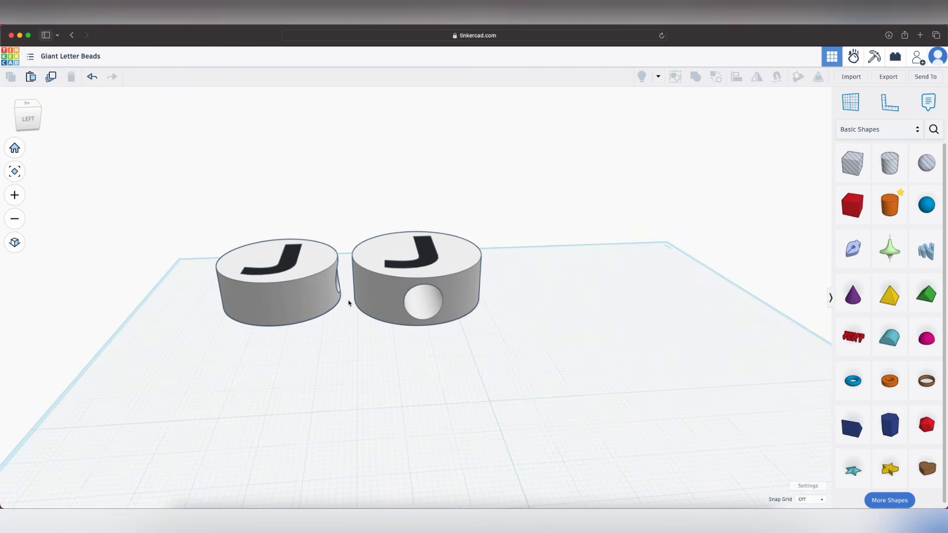
- Place a sphere on the workplane in front of the J beads and set its width to 5 inches
{"action": "left_click_drag", "start_coordinate": [927, 220], "coordinate": [558, 363]}
{"action": "scroll", "coordinate": [617, 397], "scroll_direction": "down", "scroll_amount": 1}
{"action": "left_click", "coordinate": [586, 394]}
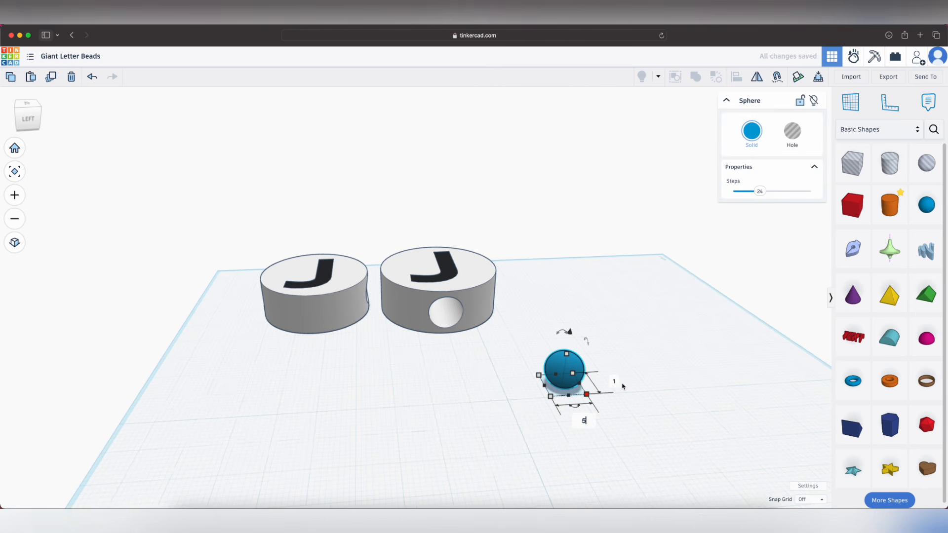
{"action": "type", "text": "5"}
{"action": "key", "text": "Tab"}
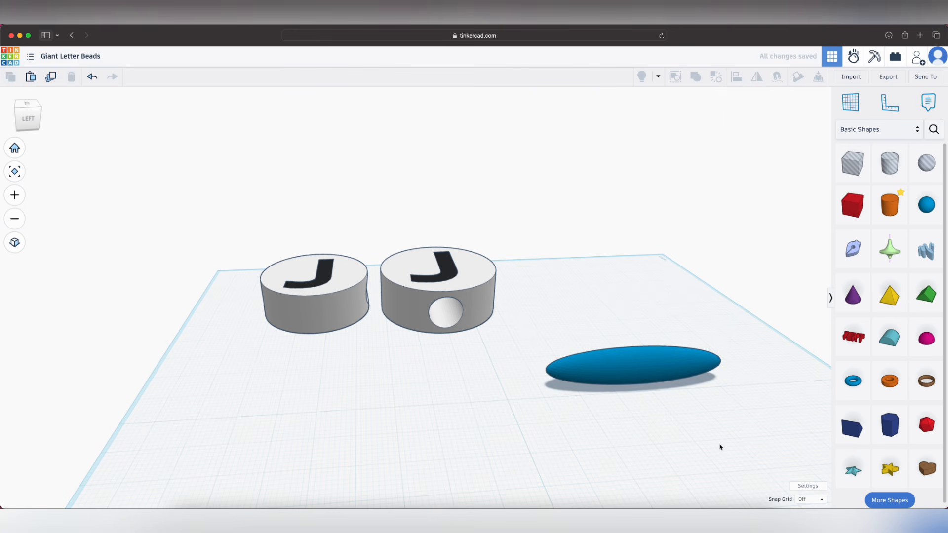
{"action": "type", "text": "0"}
{"action": "key", "text": "Return"}
- Set the sphere's length and height to 5 inches
{"action": "left_click", "coordinate": [557, 432]}
{"action": "left_click", "coordinate": [597, 419]}
{"action": "left_click", "coordinate": [709, 411]}
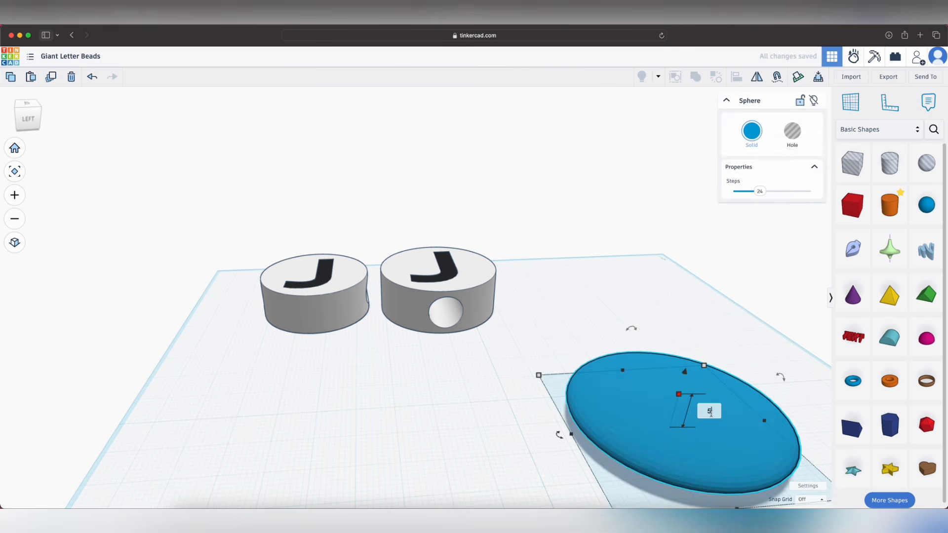
{"action": "type", "text": "50"}
{"action": "key", "text": "Return"}
{"action": "middle_click_drag", "start_coordinate": [459, 388], "coordinate": [414, 375]}
- Raise the sphere's steps to 64 and change its solid colour to pink
{"action": "left_click", "coordinate": [606, 314]}
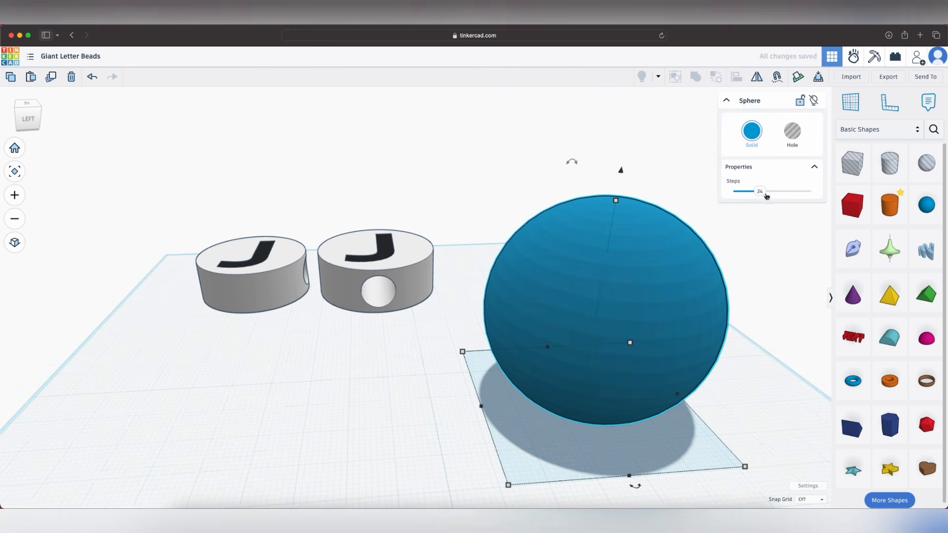
{"action": "left_click_drag", "start_coordinate": [767, 197], "coordinate": [801, 194]}
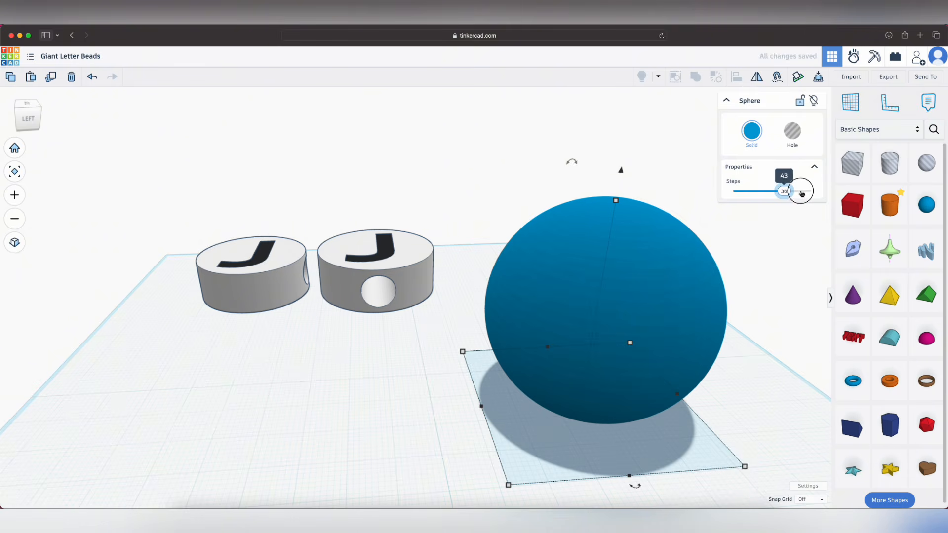
{"action": "left_click", "coordinate": [766, 137]}
{"action": "left_click", "coordinate": [827, 199]}
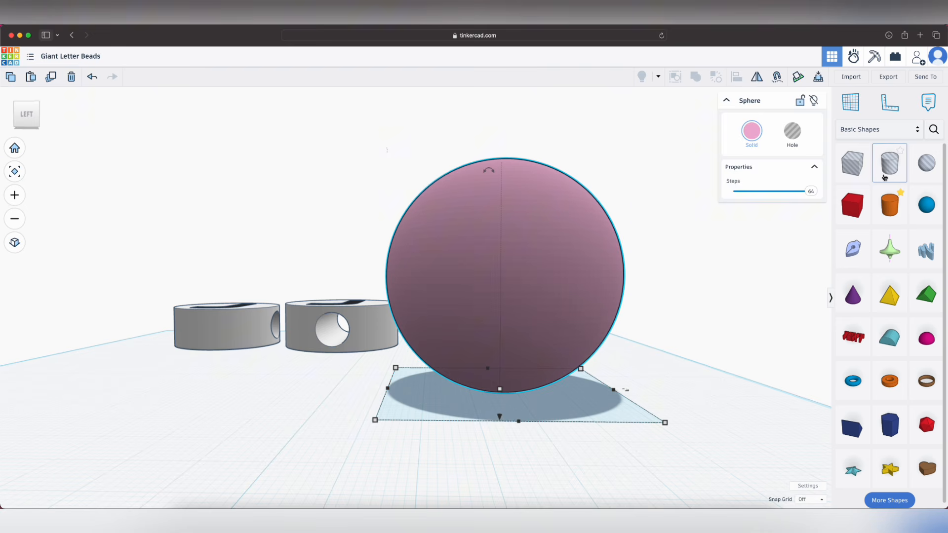
- Place a cylinder hole in front of the sphere and set its width and length to 5 inches
{"action": "left_click", "coordinate": [884, 177]}
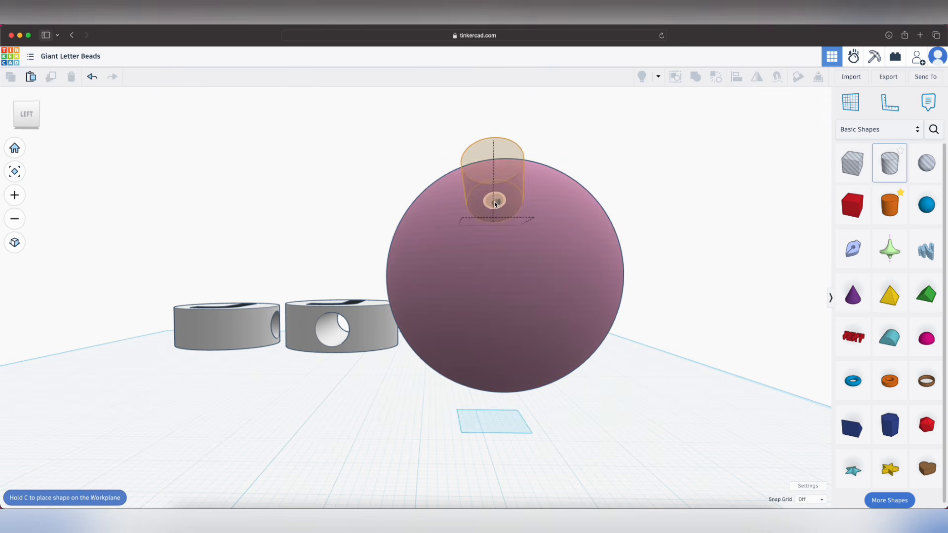
{"action": "left_click", "coordinate": [290, 406]}
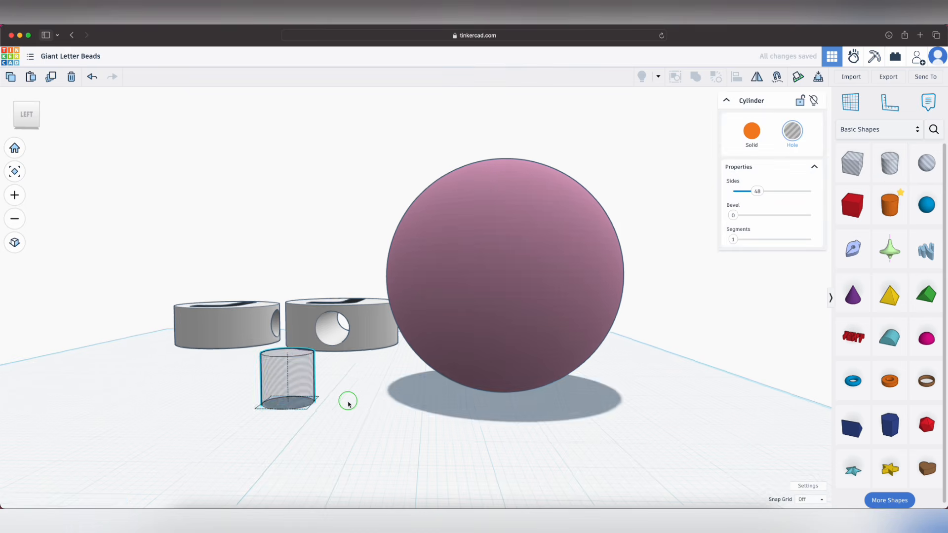
{"action": "right_click_drag", "start_coordinate": [349, 392], "coordinate": [293, 435]}
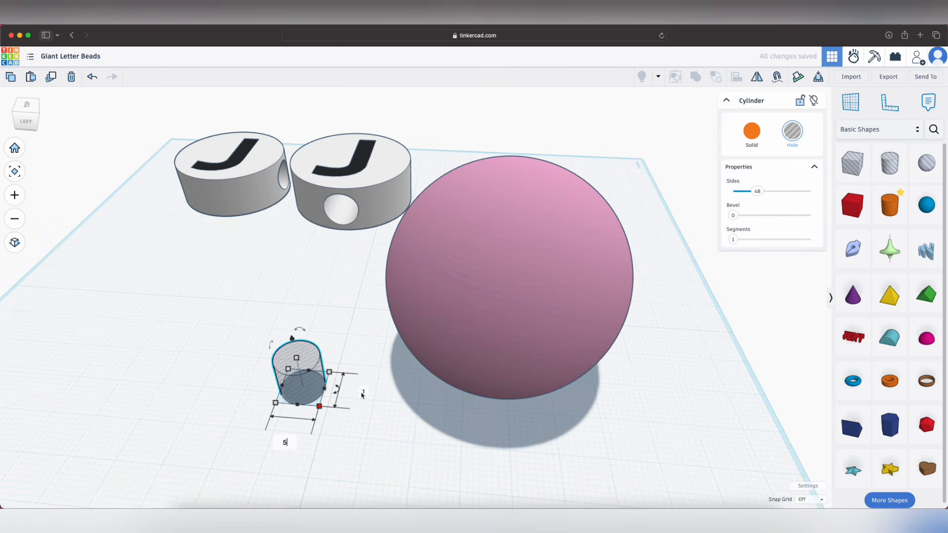
{"action": "key", "text": "Tab"}
{"action": "key", "text": "Return"}
- Move the cylinder hole under the sphere so it overlaps the sphere's lower end
{"action": "right_click_drag", "start_coordinate": [611, 422], "coordinate": [619, 401]}
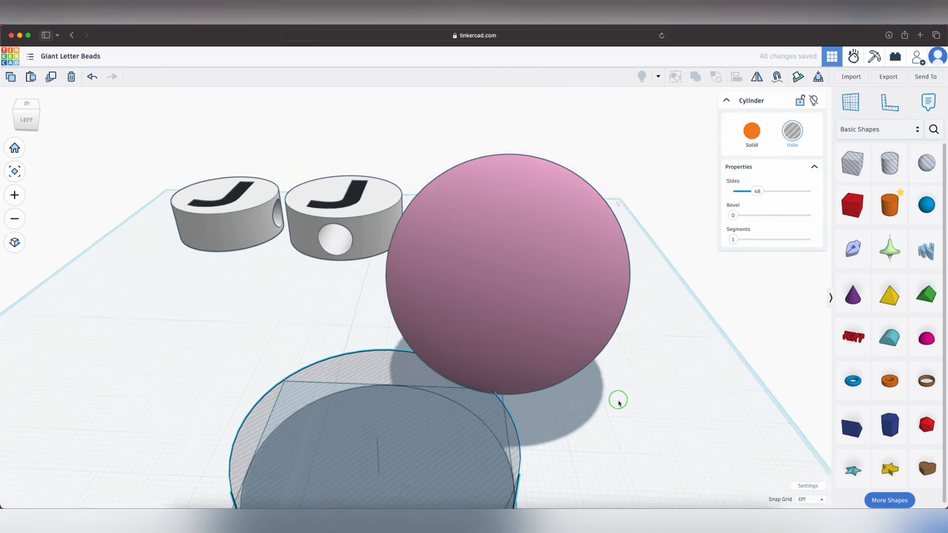
{"action": "scroll", "coordinate": [620, 403], "scroll_direction": "down", "scroll_amount": 5}
{"action": "left_click_drag", "start_coordinate": [489, 466], "coordinate": [388, 353]}
{"action": "left_click_drag", "start_coordinate": [443, 411], "coordinate": [368, 408]}
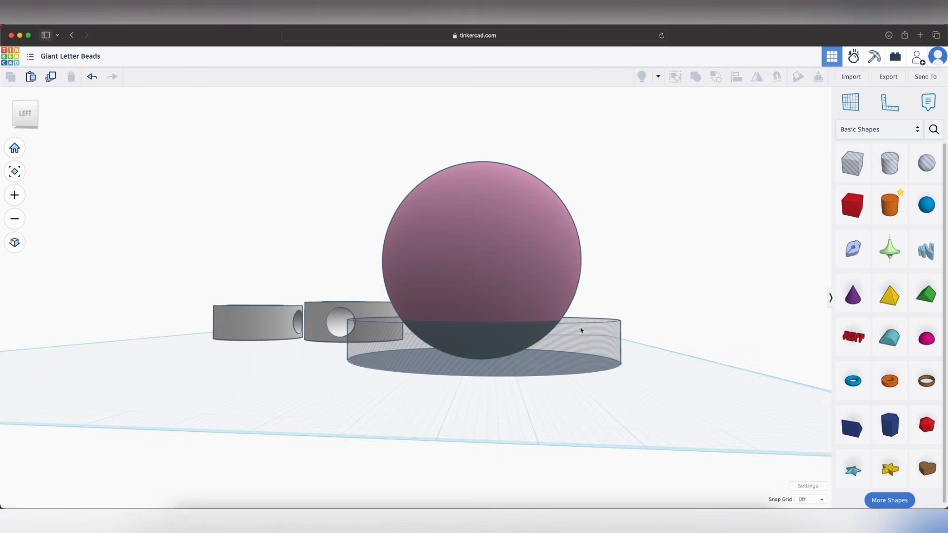
- Adjust the elevation of the cylinder hole at the sphere's base and duplicate it
{"action": "left_click", "coordinate": [594, 348]}
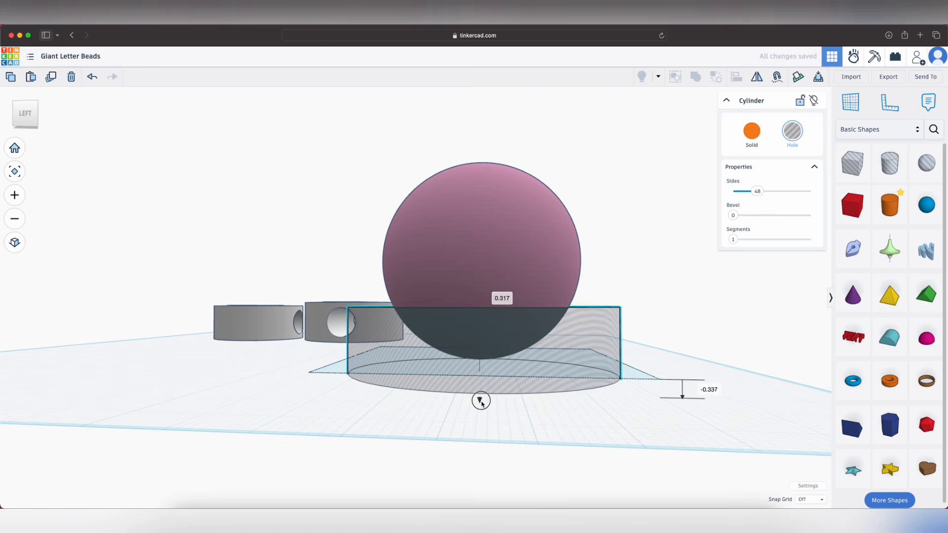
{"action": "key", "text": "super+d"}
{"action": "mouse_move", "coordinate": [481, 399]}
{"action": "left_mouse_down"}
{"action": "mouse_move", "coordinate": [499, 265]}
{"action": "mouse_move", "coordinate": [483, 382]}
{"action": "left_mouse_up"}
{"action": "left_click", "coordinate": [518, 328]}
{"action": "right_click_drag", "start_coordinate": [487, 404], "coordinate": [489, 421]}
- Raise the duplicated cylinder hole so it covers the upper part of the sphere
{"action": "left_click", "coordinate": [525, 199]}
{"action": "left_click_drag", "start_coordinate": [482, 155], "coordinate": [483, 128]}
{"action": "right_click_drag", "start_coordinate": [588, 246], "coordinate": [643, 302]}
{"action": "right_click_drag", "start_coordinate": [449, 284], "coordinate": [575, 296]}
{"action": "left_click_drag", "start_coordinate": [452, 147], "coordinate": [451, 142]}
{"action": "left_click", "coordinate": [451, 346]}
{"action": "left_click_drag", "start_coordinate": [450, 288], "coordinate": [450, 298]}
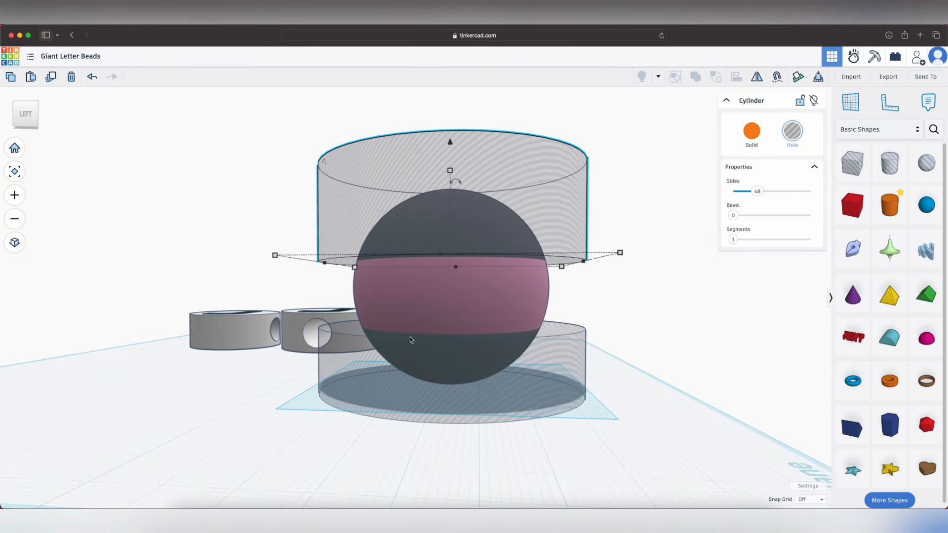
{"action": "key", "text": "super+z"}
- Group the pink sphere with both cylinder holes to cut off its top and bottom
{"action": "left_click", "coordinate": [681, 311]}
{"action": "right_click_drag", "start_coordinate": [680, 311], "coordinate": [726, 345]}
{"action": "left_click_drag", "start_coordinate": [415, 139], "coordinate": [630, 447]}
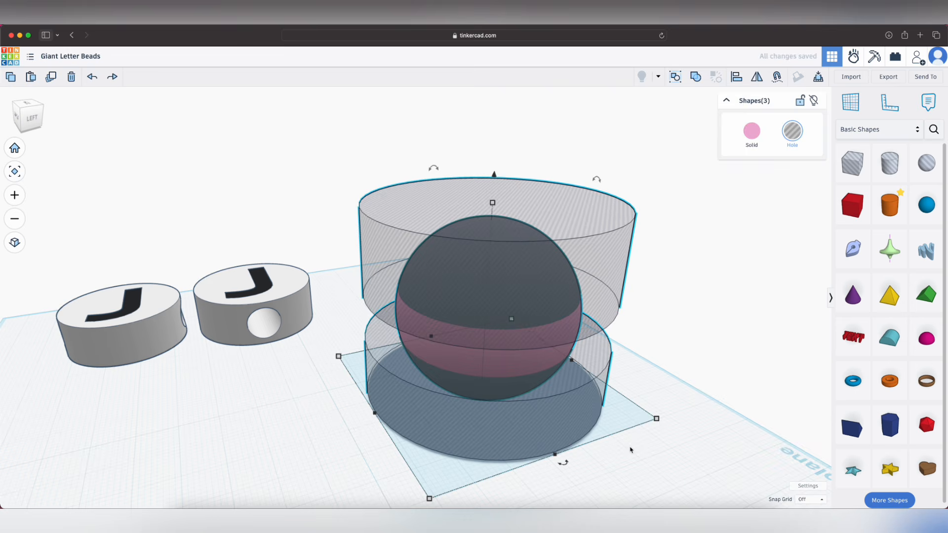
{"action": "key", "text": "super+g"}
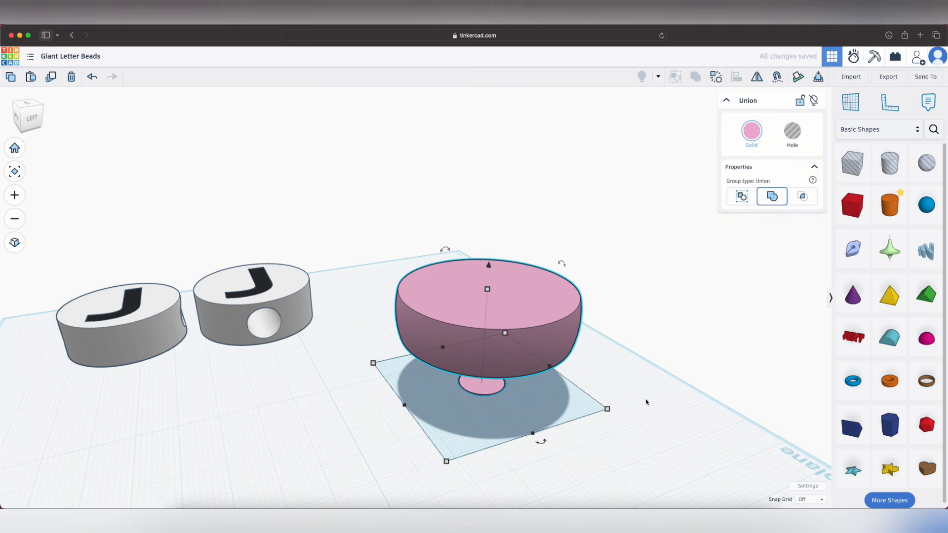
- Place a box hole about 1.54 by 7.61 inches over the leftover disc beneath the pink bead and group them to remove it
{"action": "right_click_drag", "start_coordinate": [645, 393], "coordinate": [519, 393]}
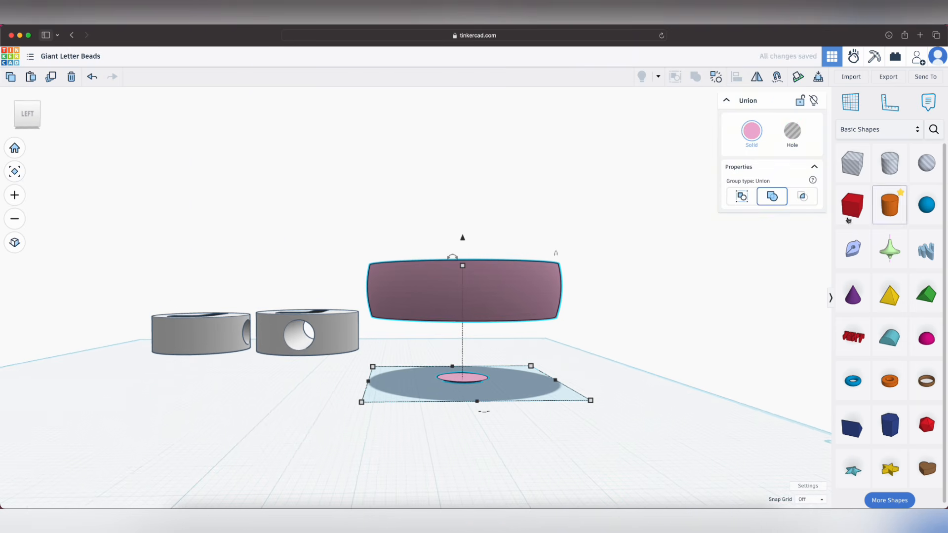
{"action": "left_click_drag", "start_coordinate": [863, 173], "coordinate": [488, 443]}
{"action": "left_click_drag", "start_coordinate": [450, 389], "coordinate": [534, 433]}
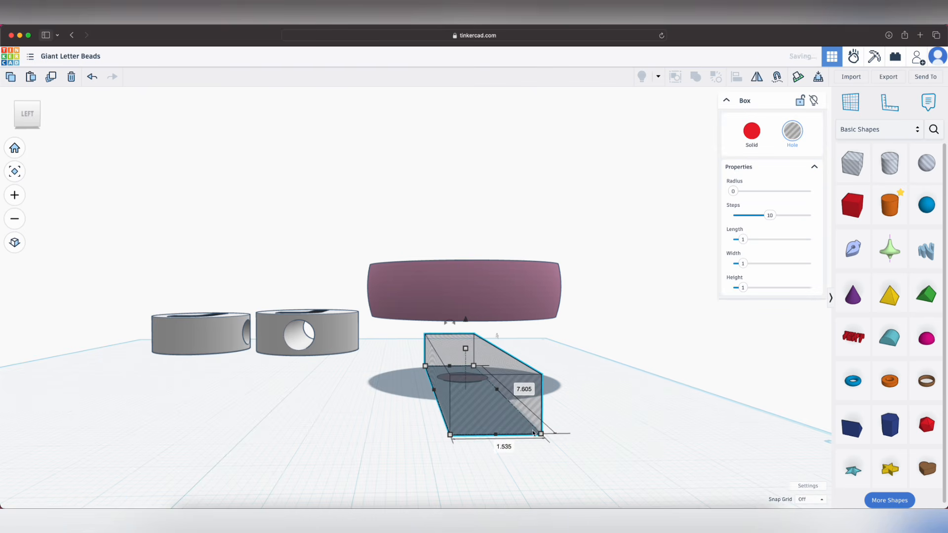
{"action": "left_click_drag", "start_coordinate": [403, 371], "coordinate": [535, 390]}
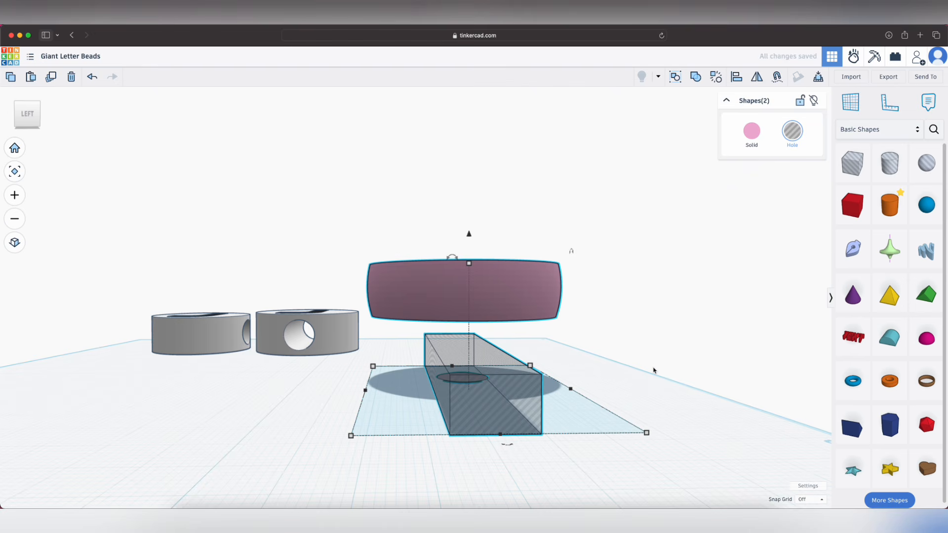
{"action": "key", "text": "super+g"}
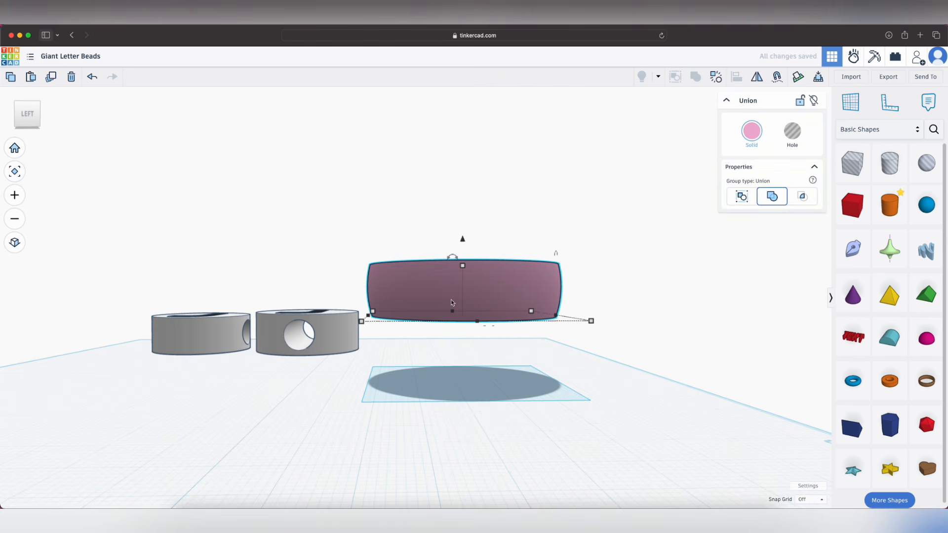
- Drop the pink bead onto the workplane and reposition it next to the white J beads
{"action": "key", "text": "d"}
{"action": "right_click_drag", "start_coordinate": [647, 376], "coordinate": [553, 340]}
{"action": "left_click", "coordinate": [696, 417]}
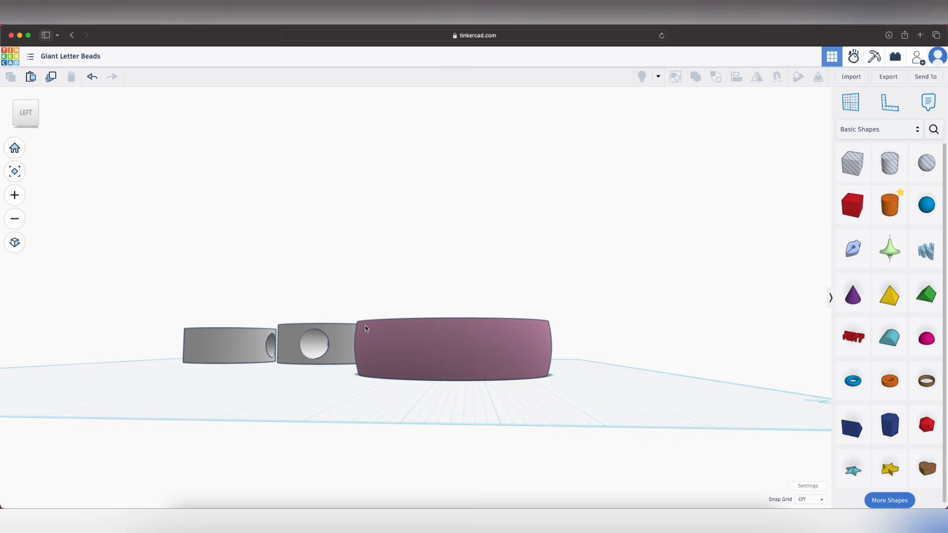
{"action": "right_click_drag", "start_coordinate": [311, 370], "coordinate": [347, 333]}
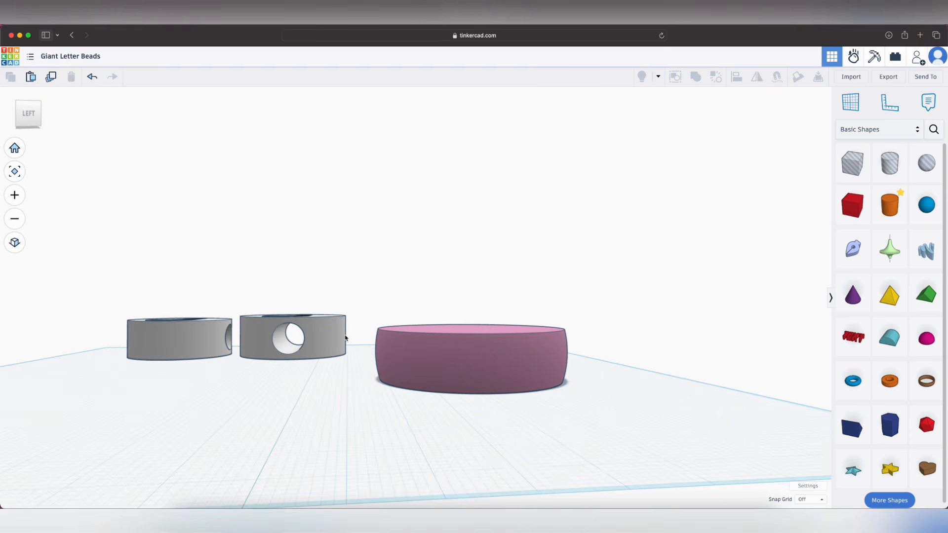
{"action": "right_click_drag", "start_coordinate": [624, 391], "coordinate": [582, 508]}
{"action": "left_click_drag", "start_coordinate": [454, 418], "coordinate": [520, 267]}
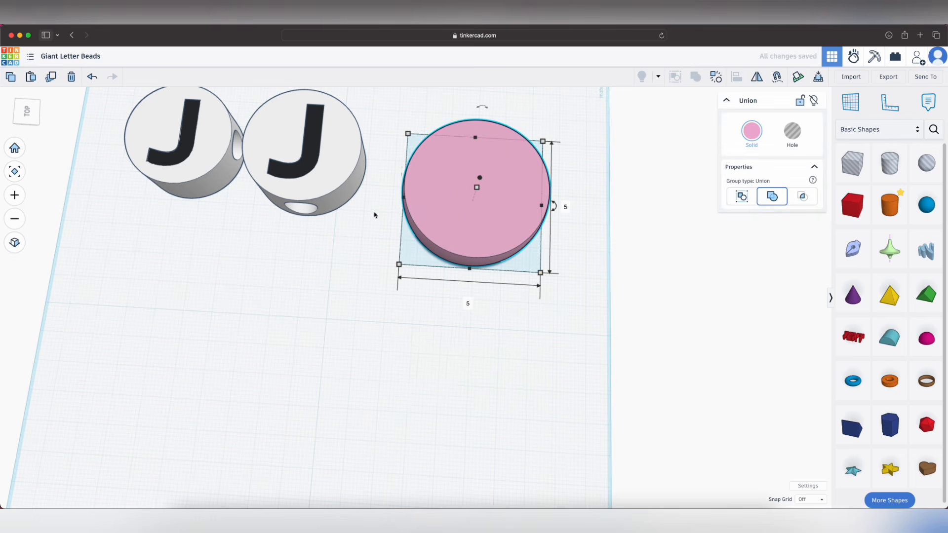
{"action": "right_click_drag", "start_coordinate": [389, 324], "coordinate": [399, 199]}
{"action": "scroll", "coordinate": [380, 290], "scroll_direction": "up", "scroll_amount": 4}
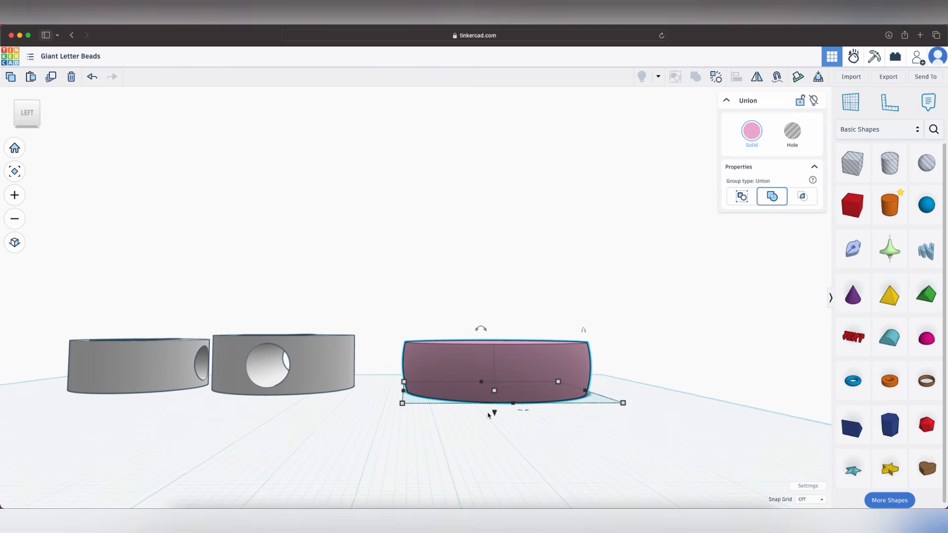
{"action": "right_click_drag", "start_coordinate": [650, 198], "coordinate": [654, 226]}
{"action": "left_click", "coordinate": [541, 306]}
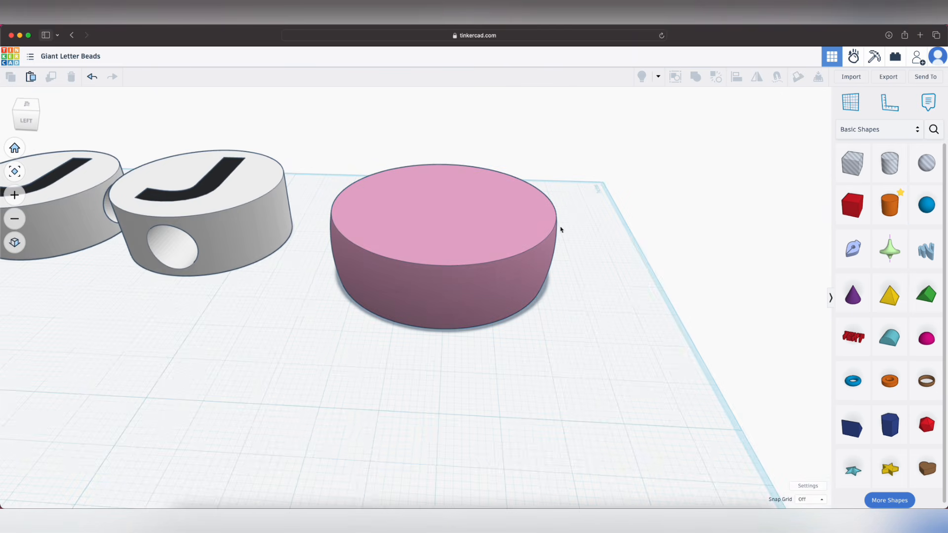
- Place a cylinder hole in front of the pink bead, laid on its side and stretched to about 7.67 inches long
{"action": "left_click_drag", "start_coordinate": [889, 164], "coordinate": [551, 362]}
{"action": "right_click_drag", "start_coordinate": [582, 387], "coordinate": [606, 364]}
{"action": "left_click_drag", "start_coordinate": [648, 202], "coordinate": [780, 348]}
{"action": "right_click_drag", "start_coordinate": [588, 187], "coordinate": [599, 262]}
{"action": "left_click_drag", "start_coordinate": [474, 459], "coordinate": [483, 269]}
{"action": "right_click_drag", "start_coordinate": [523, 335], "coordinate": [543, 257]}
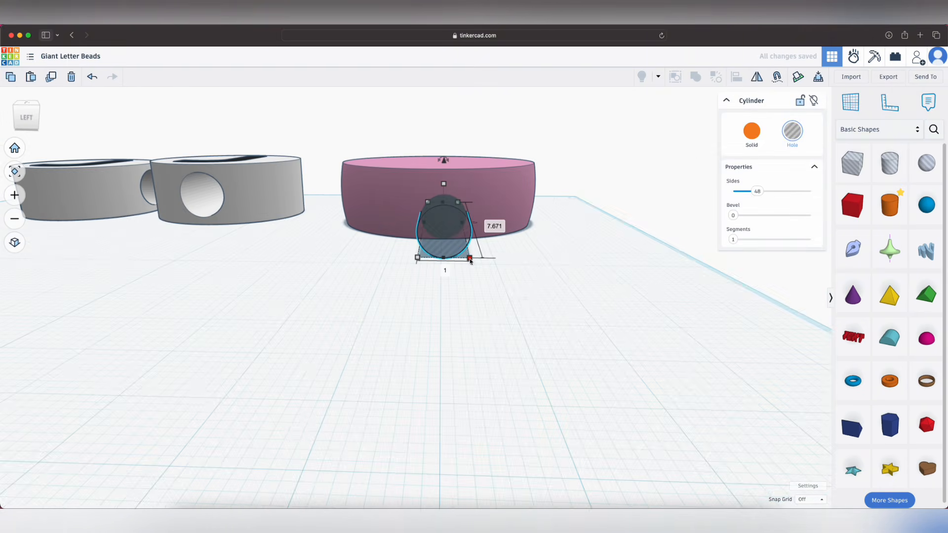
- Set the cylinder hole's diameter to 1 inch across both its width and height
{"action": "type", "text": "2"}
{"action": "key", "text": "Return"}
{"action": "right_click_drag", "start_coordinate": [501, 206], "coordinate": [508, 225]}
{"action": "left_click_drag", "start_coordinate": [469, 247], "coordinate": [405, 308]}
{"action": "left_click", "coordinate": [484, 180]}
{"action": "left_click", "coordinate": [413, 284]}
{"action": "left_click", "coordinate": [453, 215]}
{"action": "type", "text": "1"}
{"action": "left_click", "coordinate": [385, 376]}
{"action": "type", "text": "1"}
- Align the cylinder hole to the center of the pink bead
{"action": "left_click", "coordinate": [440, 183], "text": "shift"}
{"action": "left_click", "coordinate": [736, 77]}
{"action": "left_click", "coordinate": [413, 370]}
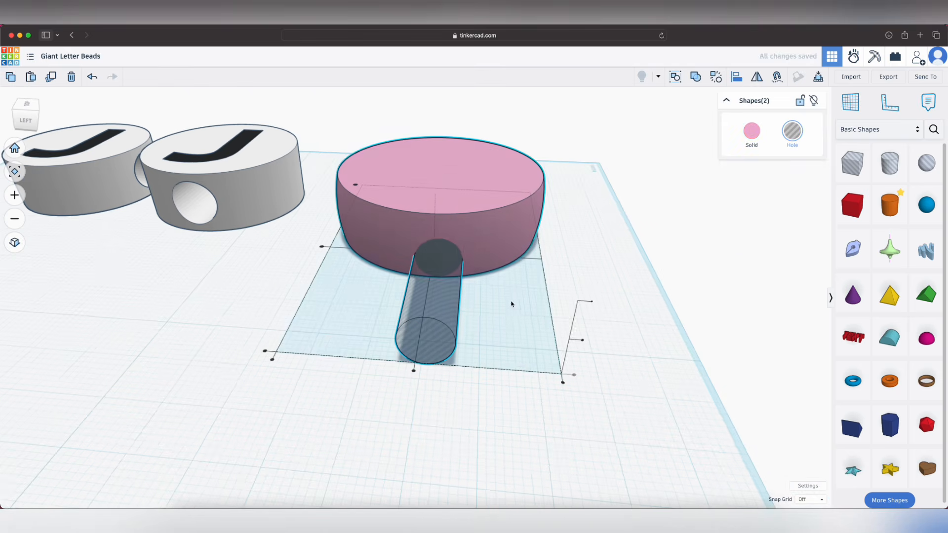
{"action": "right_click_drag", "start_coordinate": [514, 300], "coordinate": [523, 222]}
{"action": "left_click", "coordinate": [594, 178]}
{"action": "right_click_drag", "start_coordinate": [641, 184], "coordinate": [475, 369]}
{"action": "left_click", "coordinate": [475, 368]}
{"action": "left_click", "coordinate": [506, 261], "text": "shift"}
{"action": "key", "text": "l"}
{"action": "left_click", "coordinate": [631, 263]}
- Position the cylinder hole through the pink bead and group both to cut the string hole
{"action": "right_click_drag", "start_coordinate": [513, 335], "coordinate": [498, 459]}
{"action": "left_click_drag", "start_coordinate": [412, 454], "coordinate": [417, 409]}
{"action": "left_click_drag", "start_coordinate": [391, 167], "coordinate": [548, 410]}
{"action": "key", "text": "super+g"}
- Recolor the pink bead a lighter shade of pink
{"action": "right_click_drag", "start_coordinate": [557, 412], "coordinate": [538, 378]}
{"action": "left_click", "coordinate": [425, 295]}
{"action": "right_click_drag", "start_coordinate": [426, 295], "coordinate": [436, 336]}
{"action": "left_click", "coordinate": [420, 247]}
{"action": "left_click", "coordinate": [751, 131]}
{"action": "left_click", "coordinate": [745, 174]}
{"action": "left_click_drag", "start_coordinate": [686, 230], "coordinate": [681, 224]}
{"action": "left_click", "coordinate": [505, 349]}
{"action": "left_click", "coordinate": [466, 291]}
{"action": "left_click_drag", "start_coordinate": [518, 247], "coordinate": [419, 173]}
{"action": "right_click_drag", "start_coordinate": [548, 276], "coordinate": [551, 289]}
- Place a text shape on the pink bead's top face and change its text to A
{"action": "left_click", "coordinate": [853, 337]}
{"action": "left_click", "coordinate": [414, 218]}
{"action": "left_click_drag", "start_coordinate": [412, 296], "coordinate": [336, 220]}
{"action": "left_click", "coordinate": [770, 191]}
{"action": "left_click", "coordinate": [783, 246]}
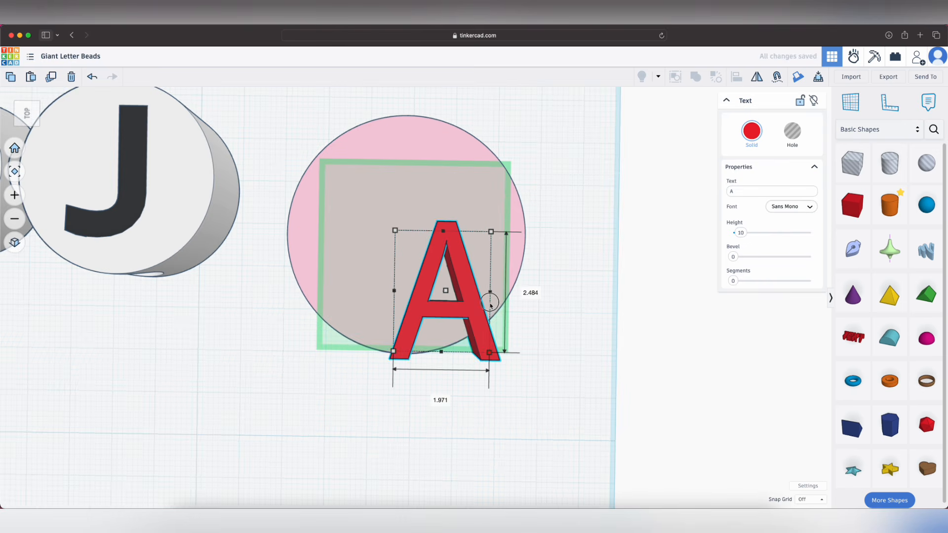
- Give the letter A the Sans Mono font, a 0.35 bevel and 5 segments, and enlarge it on the bead's top
{"action": "left_click", "coordinate": [791, 207]}
{"action": "left_click", "coordinate": [800, 239]}
{"action": "left_click", "coordinate": [791, 206]}
{"action": "left_click", "coordinate": [793, 249]}
{"action": "left_click_drag", "start_coordinate": [733, 257], "coordinate": [810, 281]}
{"action": "right_click_drag", "start_coordinate": [545, 341], "coordinate": [543, 291]}
{"action": "left_click_drag", "start_coordinate": [408, 165], "coordinate": [409, 221]}
{"action": "right_click_drag", "start_coordinate": [526, 314], "coordinate": [526, 266]}
- Recolor the letter A white
{"action": "left_click", "coordinate": [752, 131]}
{"action": "left_click", "coordinate": [844, 232]}
{"action": "left_click", "coordinate": [844, 197]}
{"action": "right_click_drag", "start_coordinate": [570, 193], "coordinate": [567, 286]}
- Align the letter A with the pink bead and adjust its elevation at the bead's top face
{"action": "left_click", "coordinate": [494, 296], "text": "shift"}
{"action": "right_click_drag", "start_coordinate": [464, 415], "coordinate": [408, 210]}
{"action": "left_click", "coordinate": [462, 374]}
{"action": "left_click", "coordinate": [419, 213]}
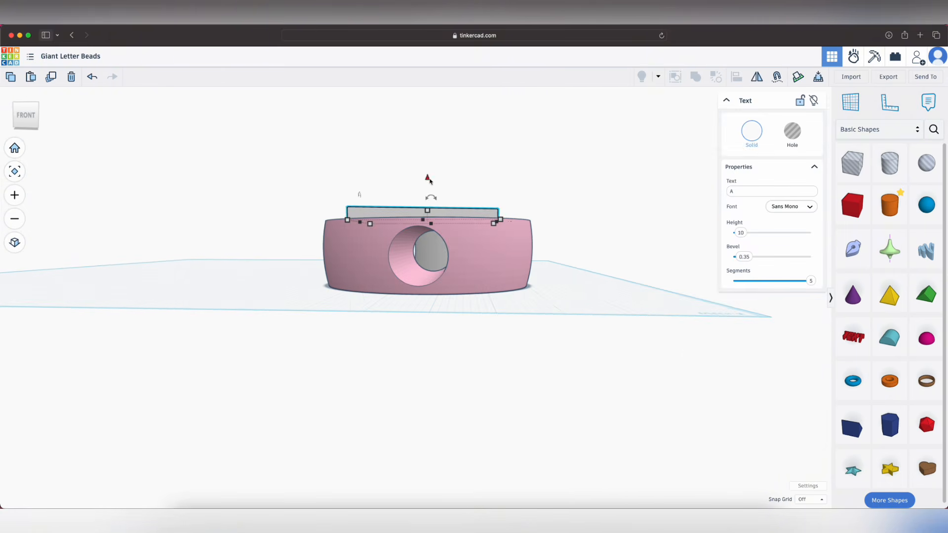
{"action": "right_click_drag", "start_coordinate": [311, 267], "coordinate": [282, 172]}
- Recolor the letter A bright pink and group it with the light pink bead
{"action": "left_click_drag", "start_coordinate": [295, 166], "coordinate": [516, 331]}
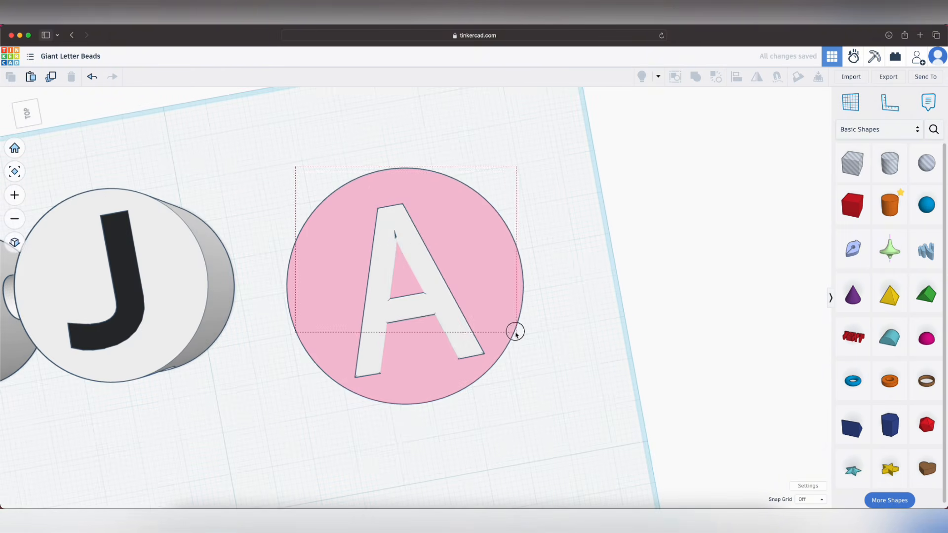
{"action": "left_click_drag", "start_coordinate": [277, 153], "coordinate": [616, 395]}
{"action": "scroll", "coordinate": [612, 392], "scroll_direction": "down", "scroll_amount": 3}
{"action": "left_click", "coordinate": [469, 296]}
{"action": "left_click", "coordinate": [751, 131]}
{"action": "left_click", "coordinate": [793, 215]}
{"action": "left_click", "coordinate": [745, 174]}
{"action": "left_click_drag", "start_coordinate": [341, 205], "coordinate": [571, 392]}
{"action": "key", "text": "super+g"}
- Scale the grouped pink A bead down proportionally to about the size of the neighboring white J bead
{"action": "right_click_drag", "start_coordinate": [571, 392], "coordinate": [583, 321]}
{"action": "left_click", "coordinate": [752, 130]}
{"action": "left_click", "coordinate": [701, 322]}
{"action": "left_click", "coordinate": [546, 356]}
{"action": "left_click", "coordinate": [462, 396]}
{"action": "type", "text": "2"}
{"action": "left_click", "coordinate": [237, 247]}
{"action": "right_click_drag", "start_coordinate": [261, 296], "coordinate": [292, 277]}
{"action": "left_click", "coordinate": [407, 330]}
{"action": "right_click_drag", "start_coordinate": [330, 364], "coordinate": [365, 363]}
{"action": "left_click_drag", "start_coordinate": [415, 362], "coordinate": [398, 378], "text": "shift"}
{"action": "right_click_drag", "start_coordinate": [398, 378], "coordinate": [390, 444]}
- Move the pink A bead close beside the white J bead and compare their heights from the side
{"action": "left_click_drag", "start_coordinate": [445, 309], "coordinate": [404, 290]}
{"action": "right_click_drag", "start_coordinate": [405, 290], "coordinate": [536, 425]}
{"action": "right_click_drag", "start_coordinate": [512, 345], "coordinate": [457, 273]}
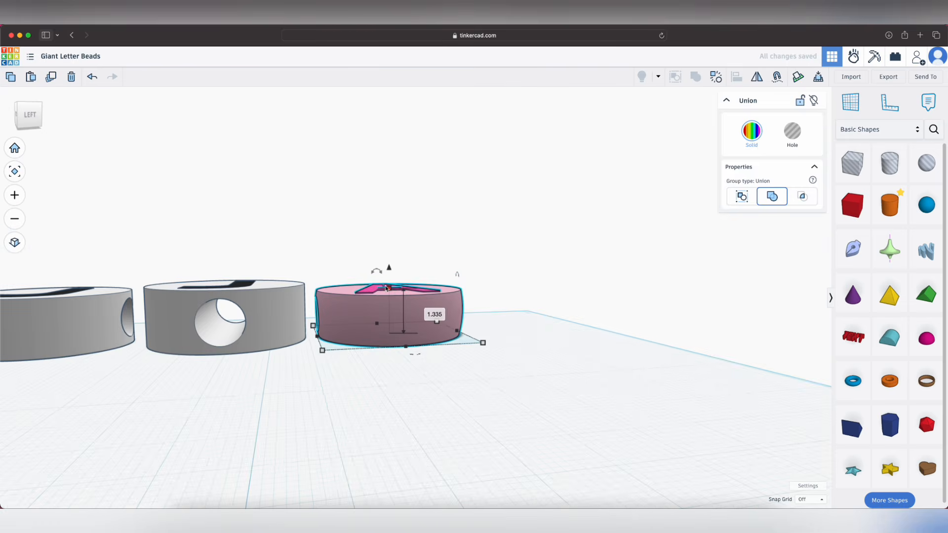
{"action": "left_click", "coordinate": [247, 380]}
{"action": "right_click_drag", "start_coordinate": [247, 380], "coordinate": [512, 326]}
{"action": "right_click_drag", "start_coordinate": [570, 337], "coordinate": [537, 398]}
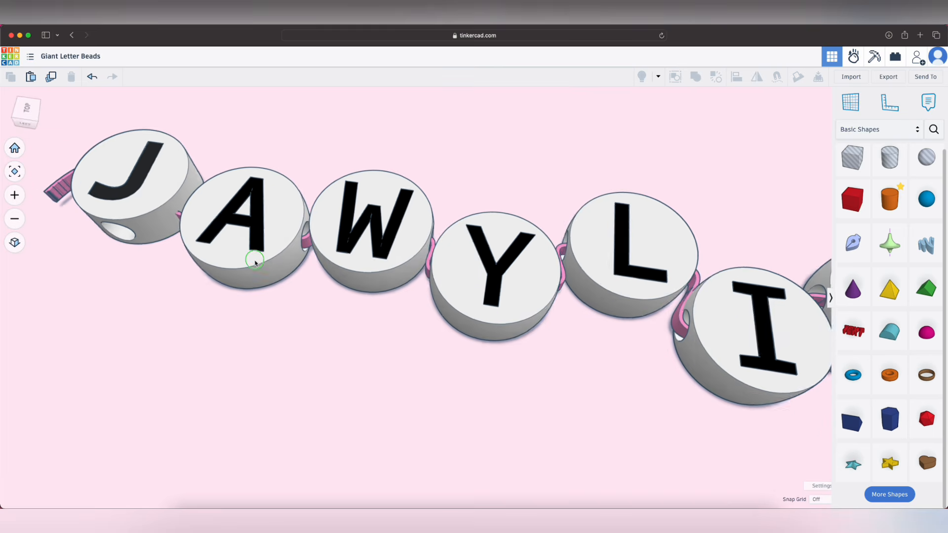
- Examine the finished letter beads and the pink string running through them from several angles
{"action": "right_click_drag", "start_coordinate": [249, 258], "coordinate": [448, 320]}
{"action": "right_click_drag", "start_coordinate": [560, 345], "coordinate": [272, 418]}
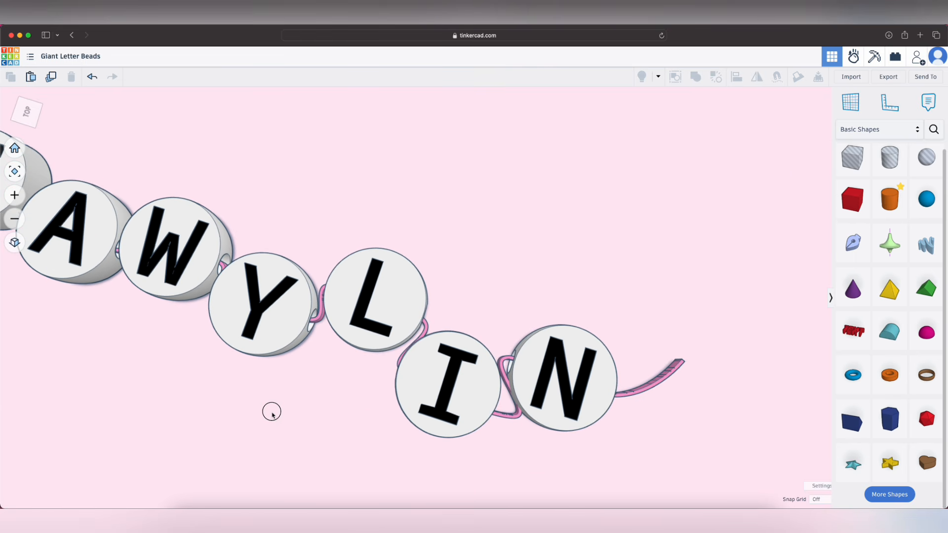
{"action": "middle_click_drag", "start_coordinate": [267, 421], "coordinate": [414, 420]}
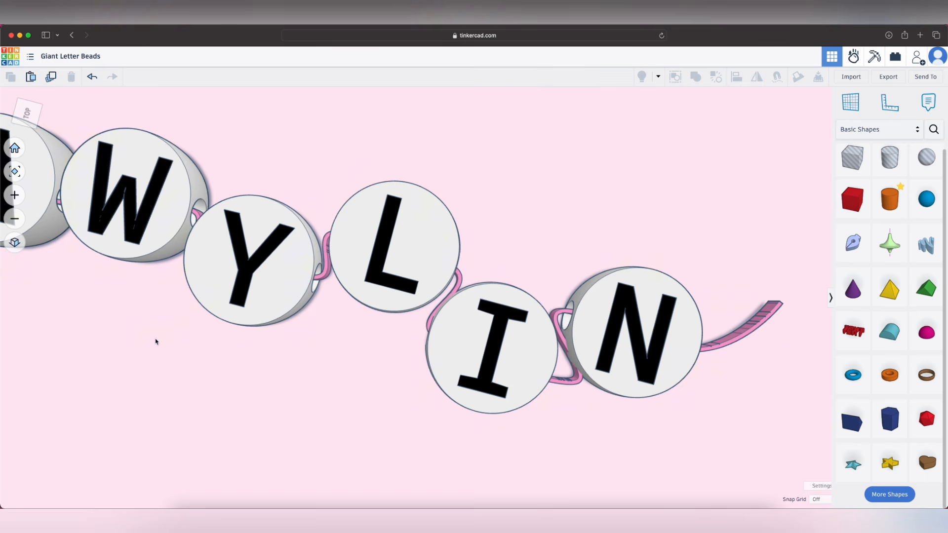
{"action": "middle_click_drag", "start_coordinate": [154, 339], "coordinate": [375, 394]}
{"action": "right_click_drag", "start_coordinate": [208, 336], "coordinate": [276, 248]}
{"action": "middle_click_drag", "start_coordinate": [565, 344], "coordinate": [292, 376]}
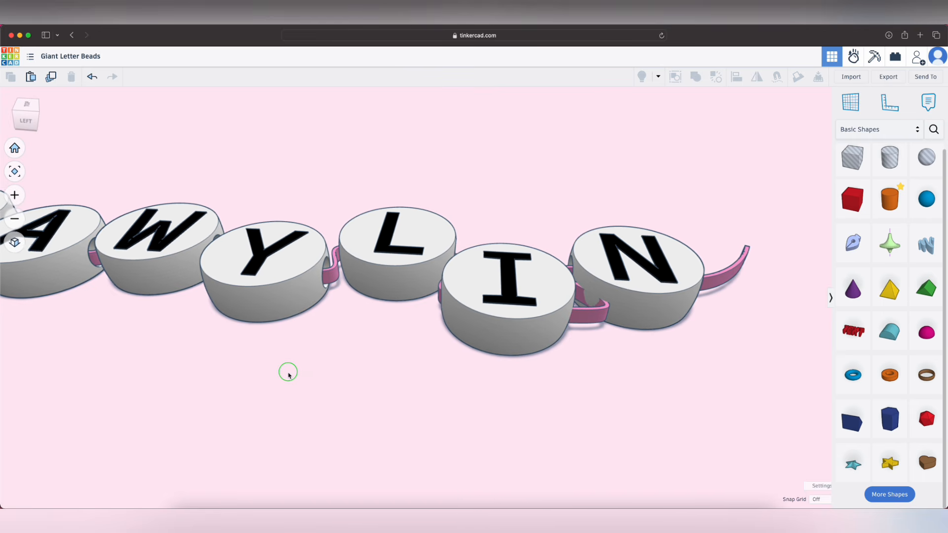
{"action": "right_click_drag", "start_coordinate": [281, 397], "coordinate": [275, 419]}
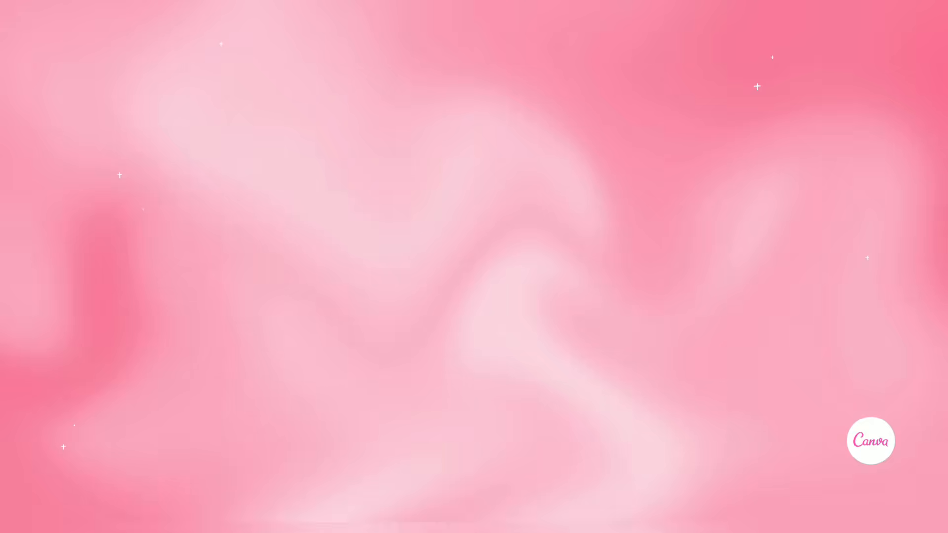